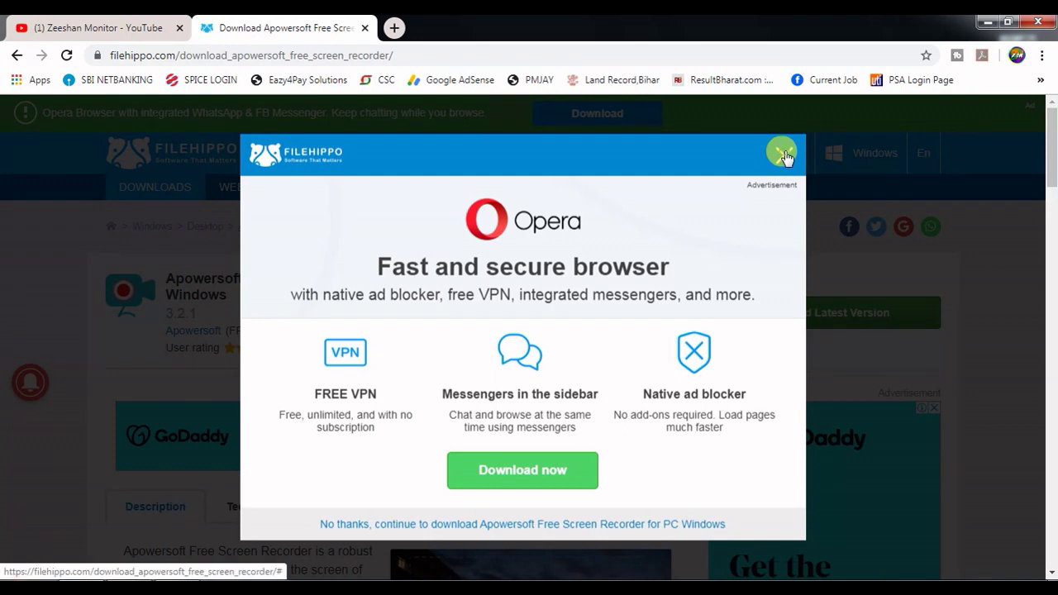
# Start downloading the latest version of Apowersoft Free Screen Recorder from FileHippo and pause the download.
pyautogui.click(807, 314)
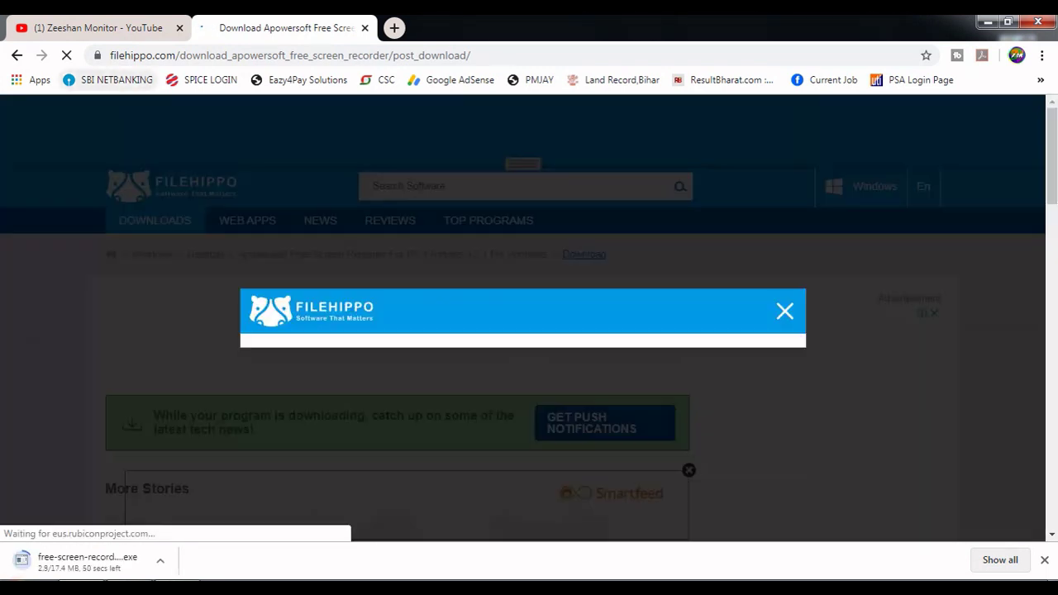
pyautogui.click(156, 561)
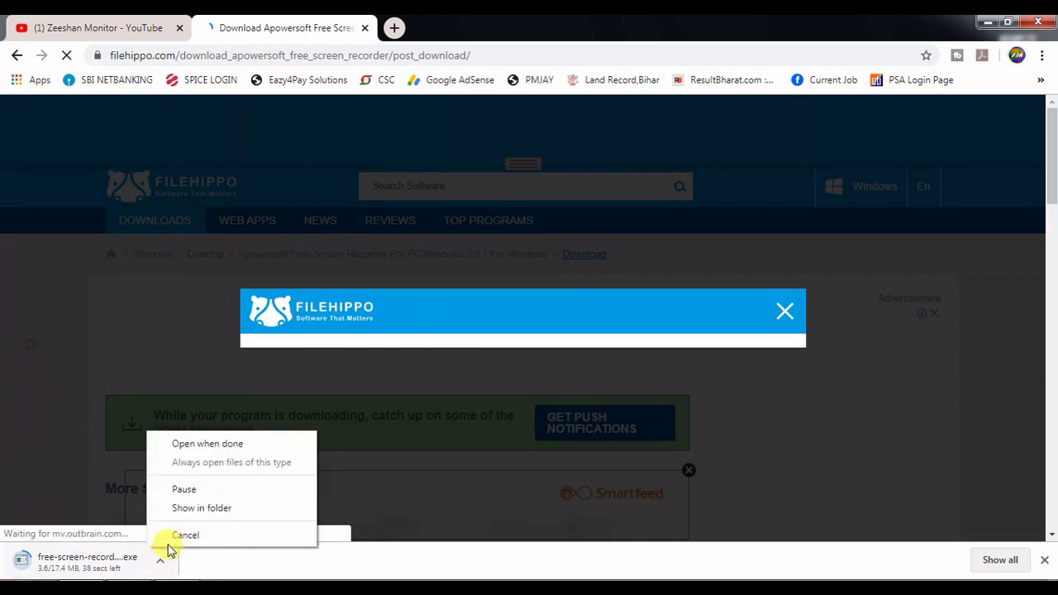
pyautogui.click(185, 491)
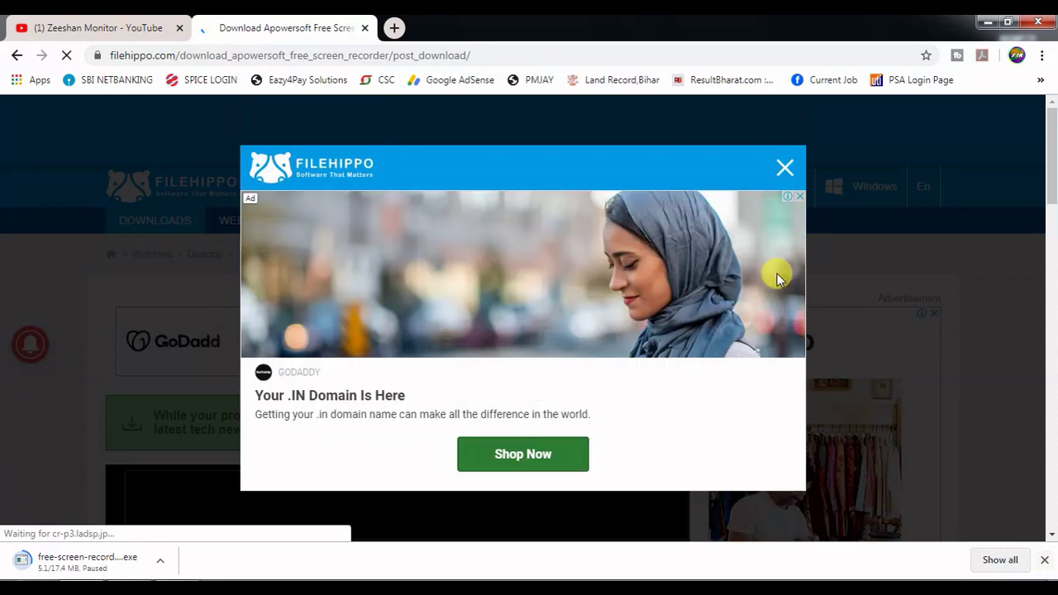
pyautogui.click(780, 165)
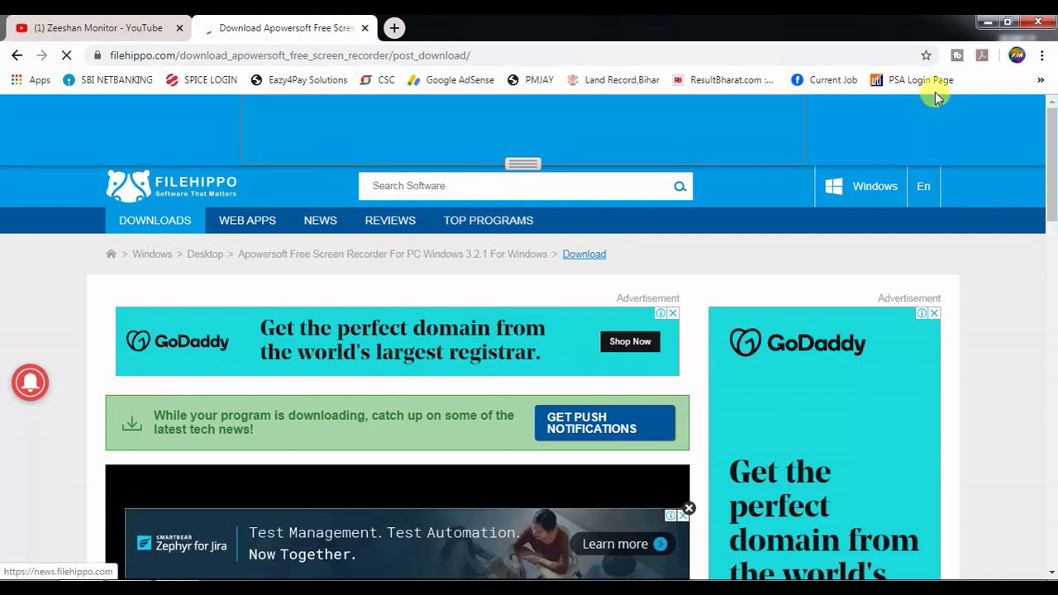
pyautogui.click(986, 27)
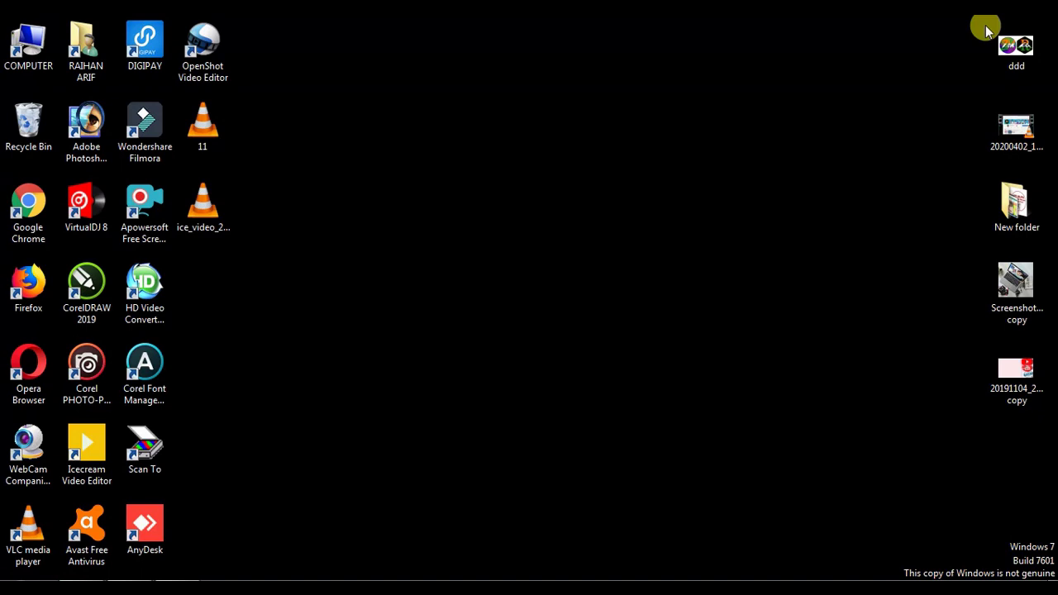
# Move the Apowersoft Free Screen Recorder shortcut to an empty desktop spot away from the other icons.
pyautogui.click(149, 213)
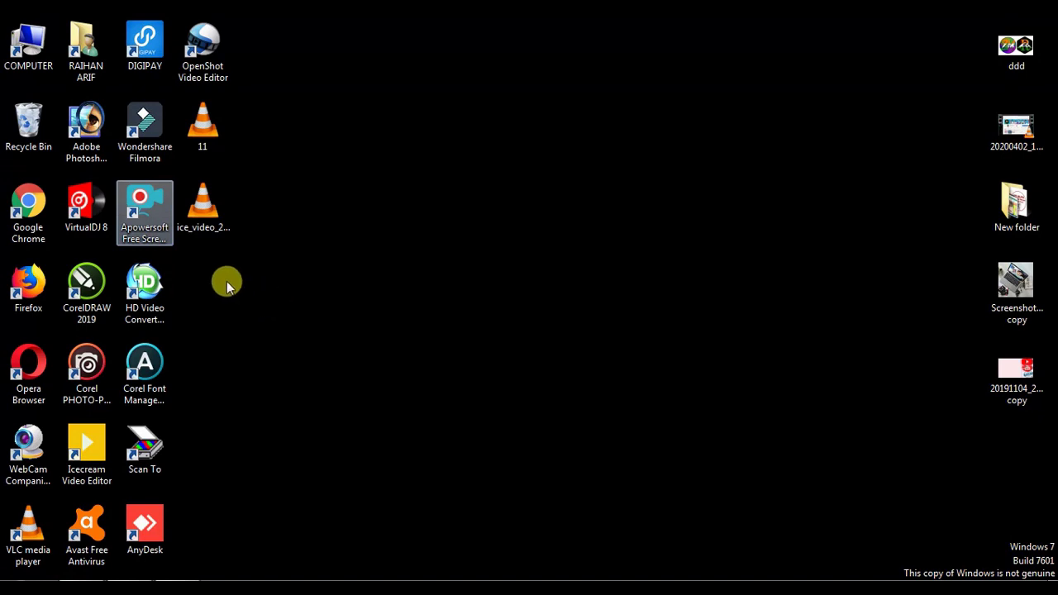
pyautogui.moveTo(144, 213); pyautogui.dragTo(260, 299)
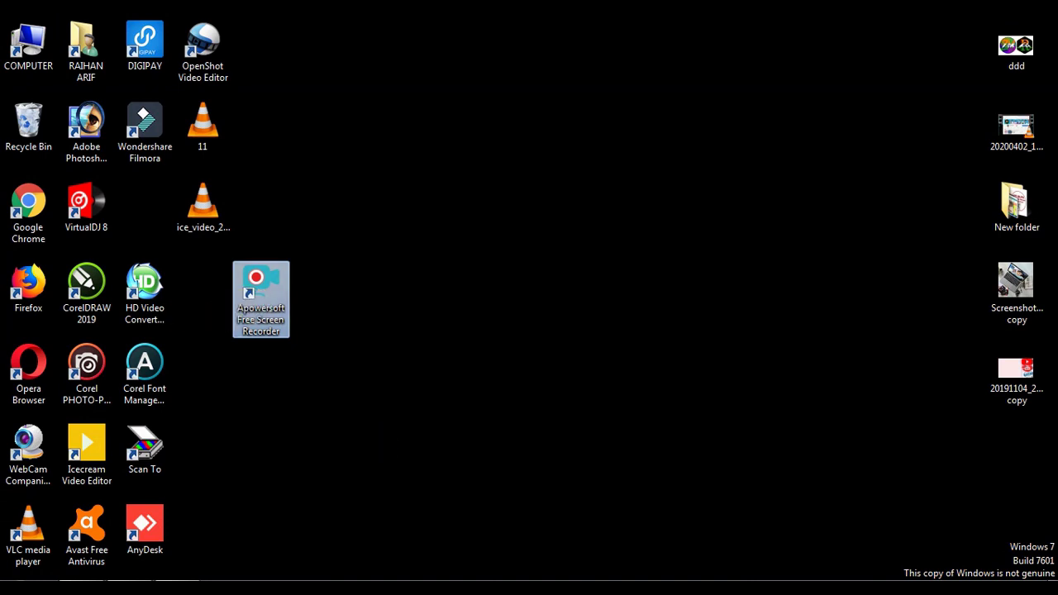
pyautogui.moveTo(831, 571)
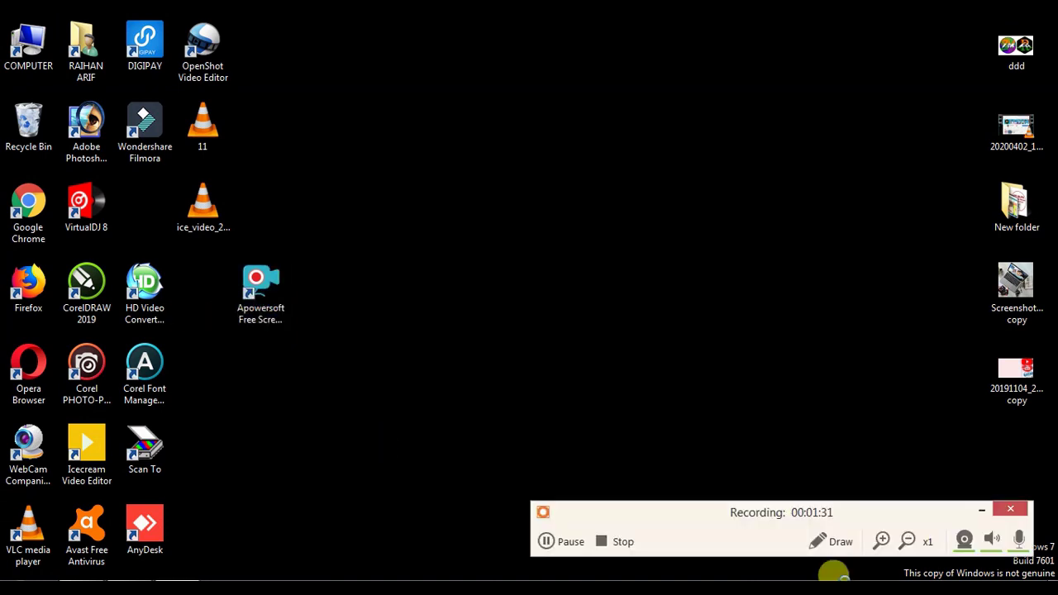
pyautogui.click(565, 542)
pyautogui.click(567, 544)
pyautogui.click(567, 547)
pyautogui.click(567, 546)
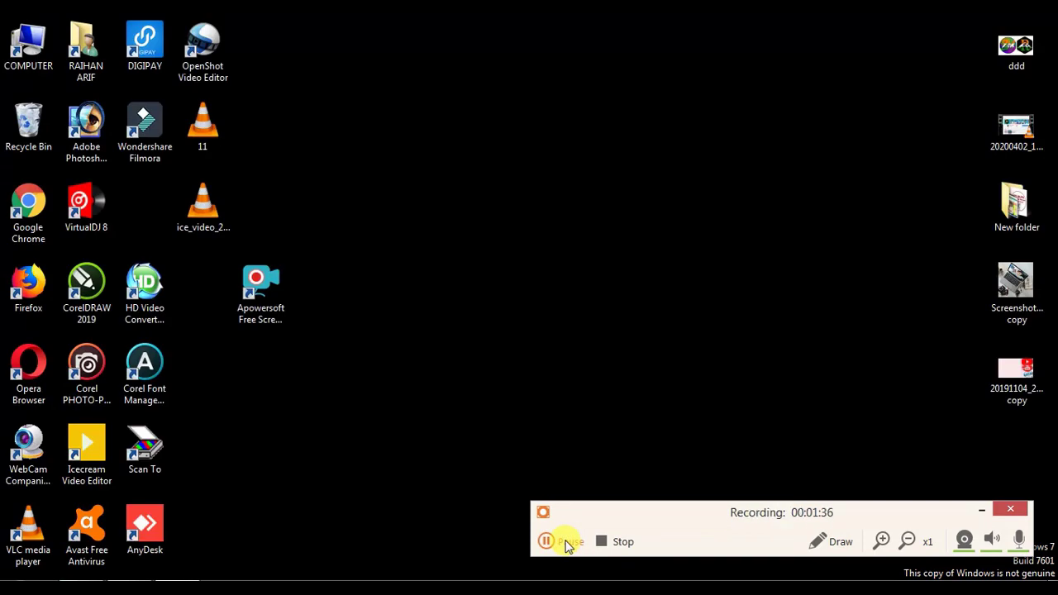
# Minimize the running recorder's toolbar and launch Apowersoft Free Screen Recorder from its desktop shortcut.
pyautogui.click(262, 299)
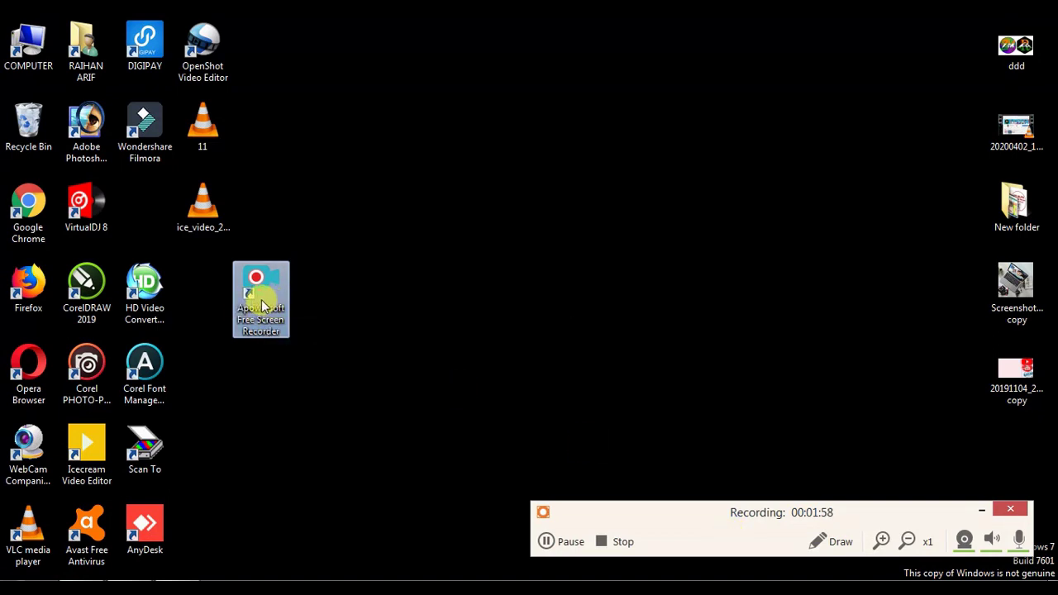
pyautogui.click(981, 510)
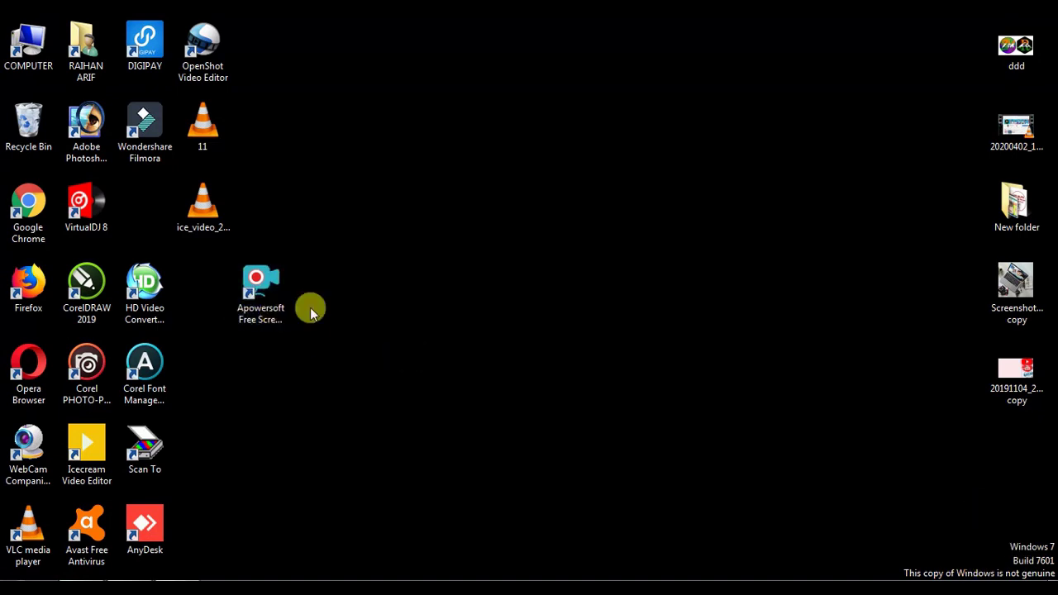
pyautogui.click(254, 302)
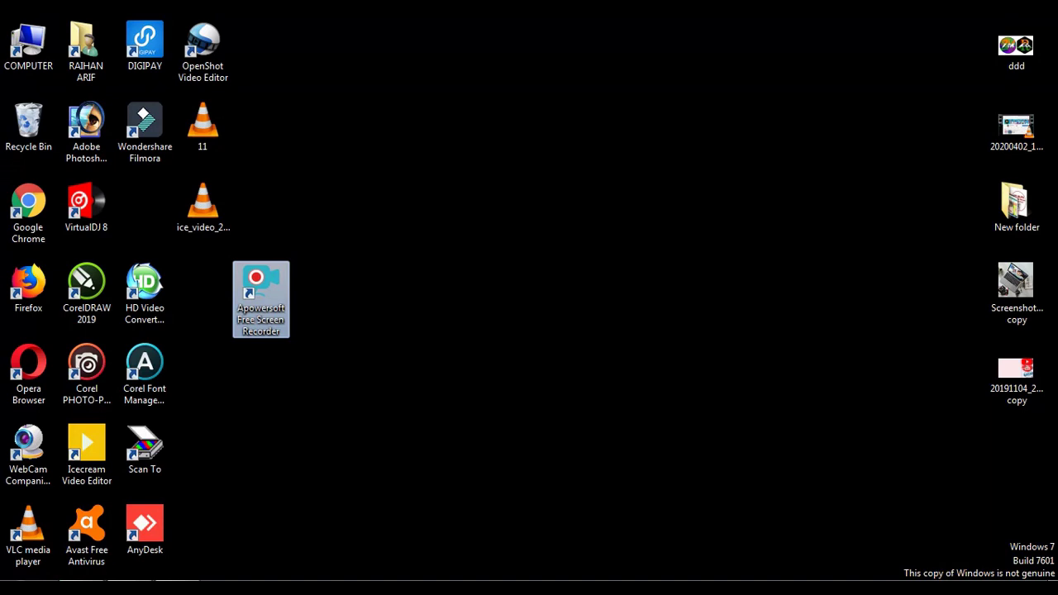
pyautogui.moveTo(862, 540)
pyautogui.click(565, 542)
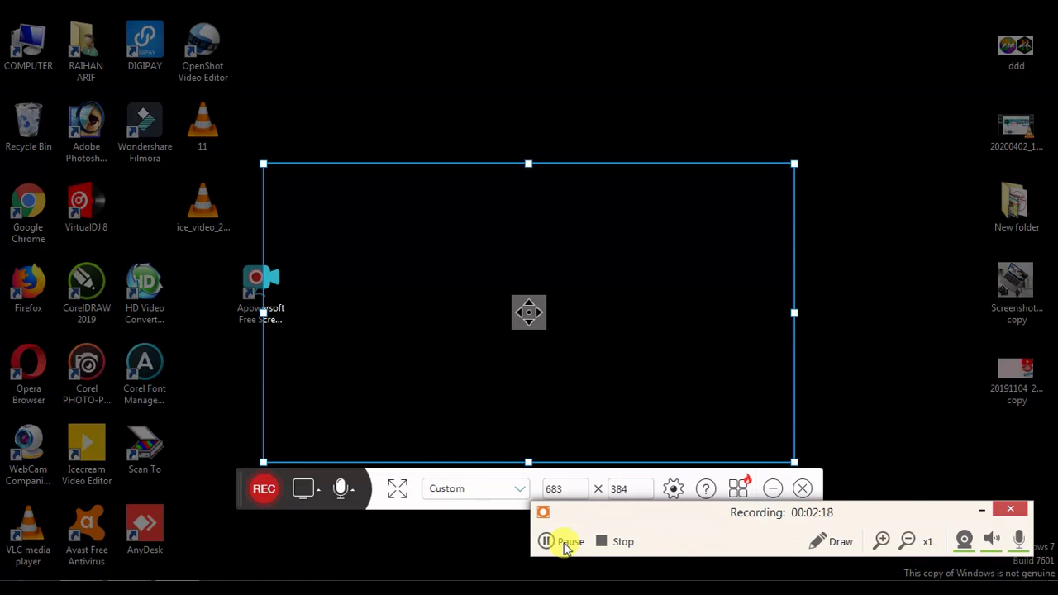
# Clear the other recorder's toolbar away and enlarge the capture area to nearly the full screen, about 1365 × 726.
pyautogui.click(982, 509)
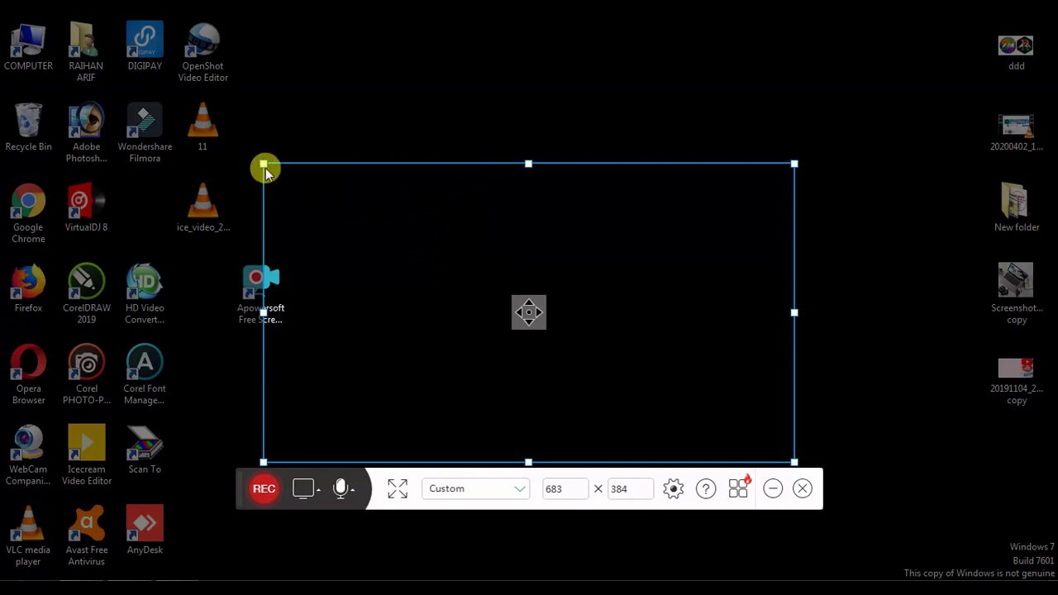
pyautogui.moveTo(263, 164); pyautogui.dragTo(1, 16)
pyautogui.moveTo(794, 462); pyautogui.dragTo(1049, 575)
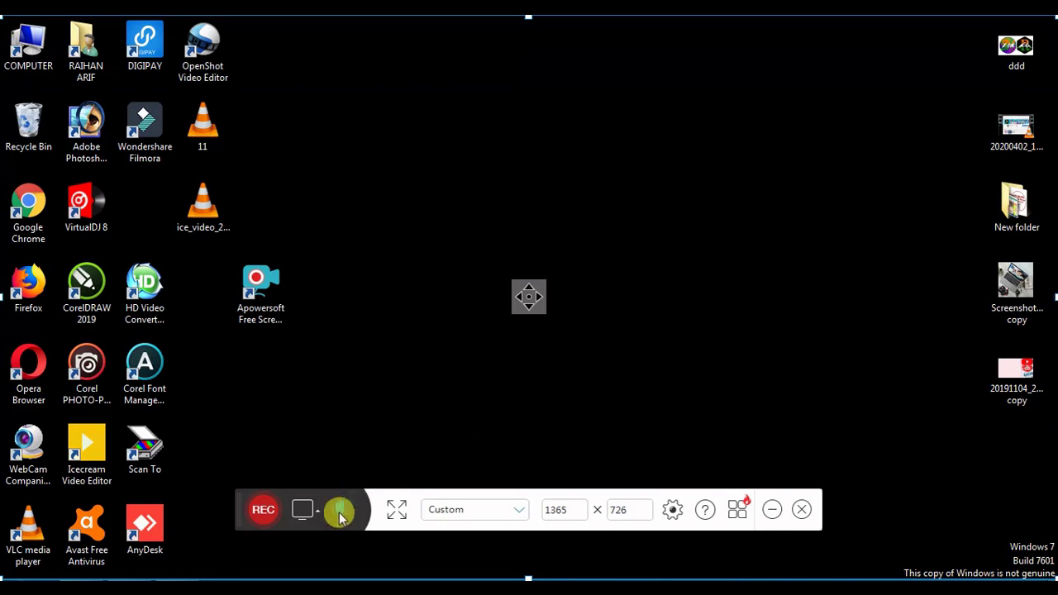
# In the general settings, set the stop recording shortcut to Shift+Z.
pyautogui.click(672, 510)
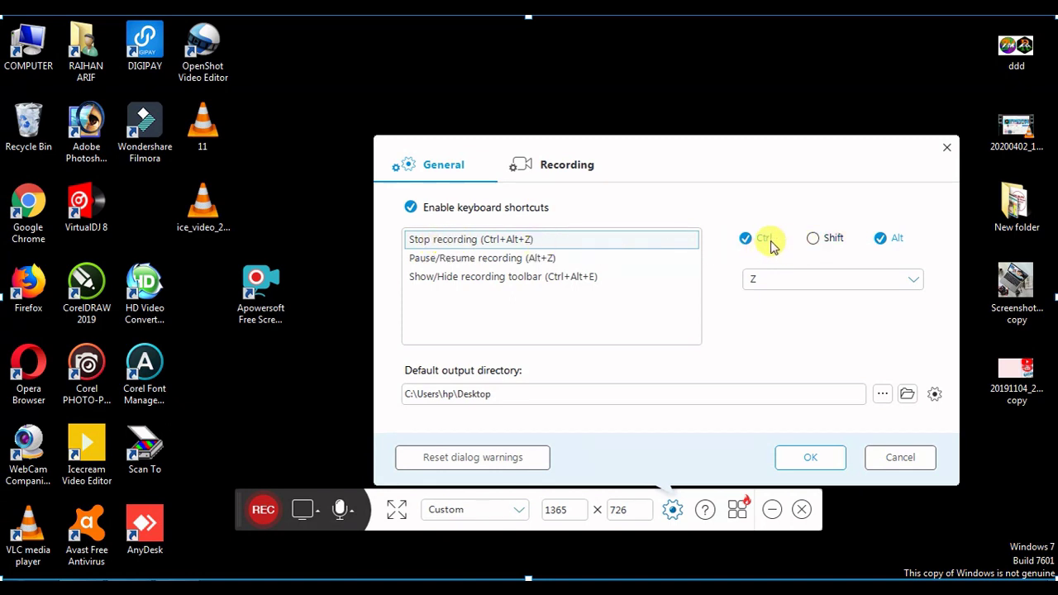
pyautogui.click(879, 238)
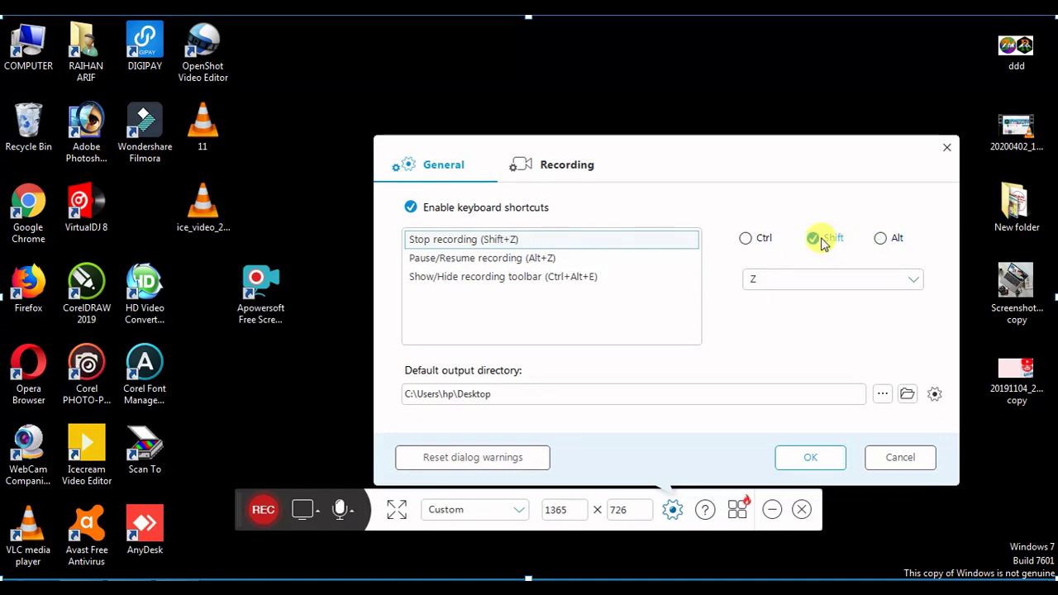
pyautogui.click(896, 279)
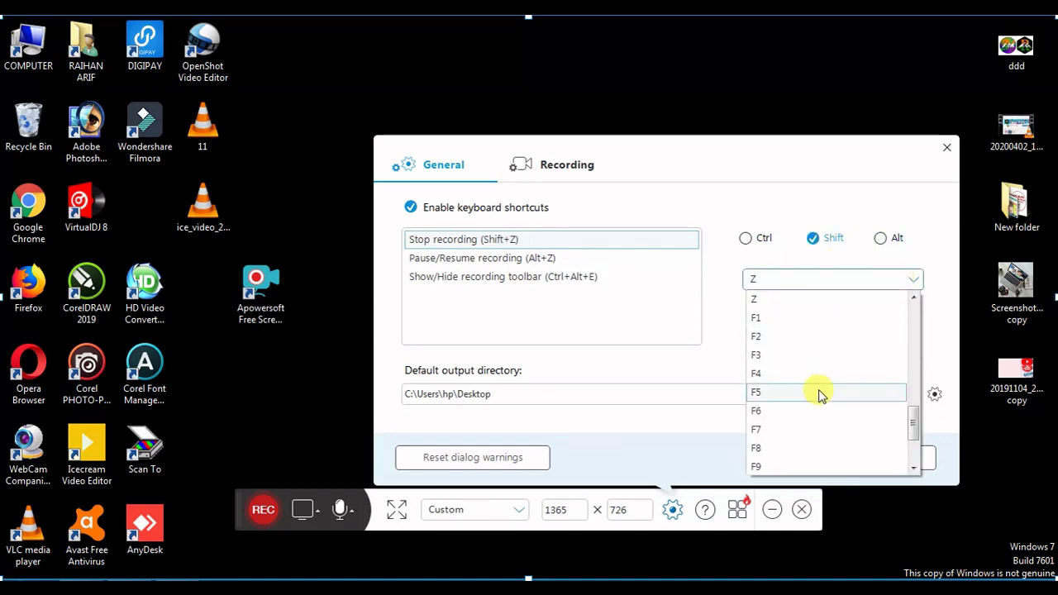
pyautogui.scroll(-1, 775, 359)
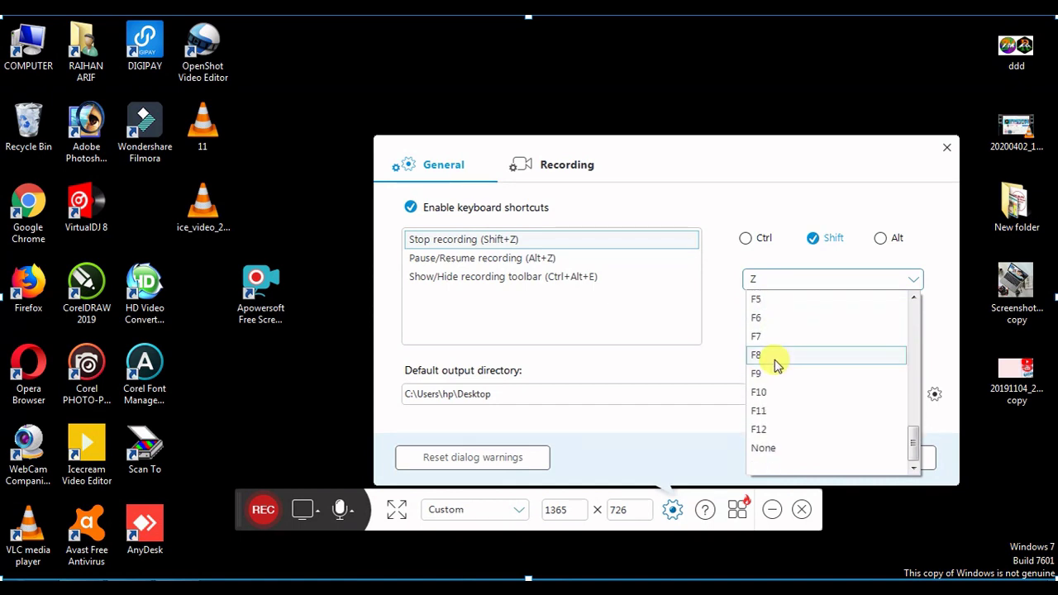
pyautogui.scroll(2, 782, 408)
pyautogui.scroll(3, 782, 408)
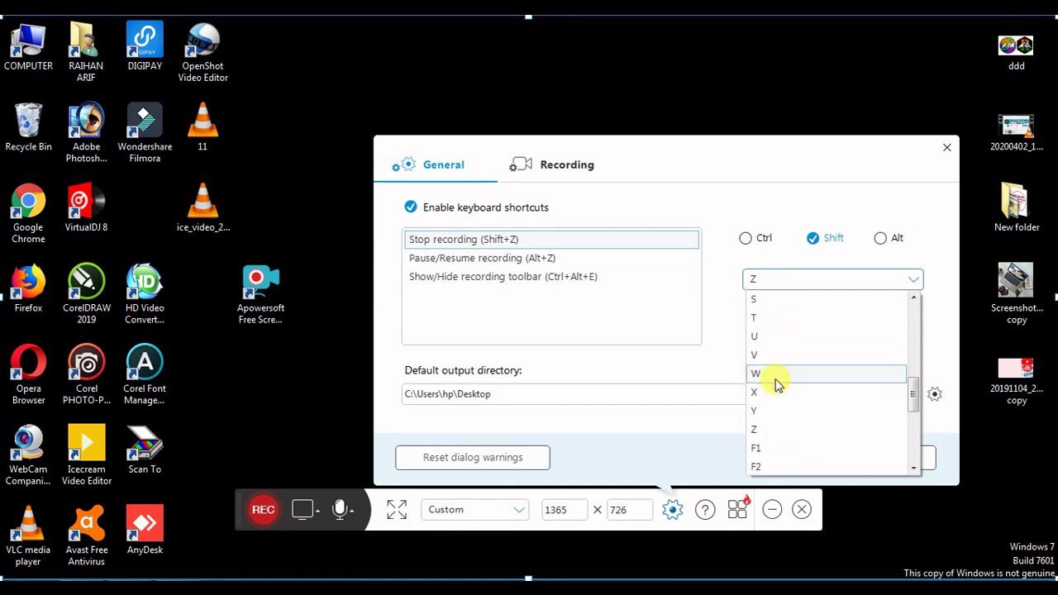
pyautogui.scroll(3, 777, 358)
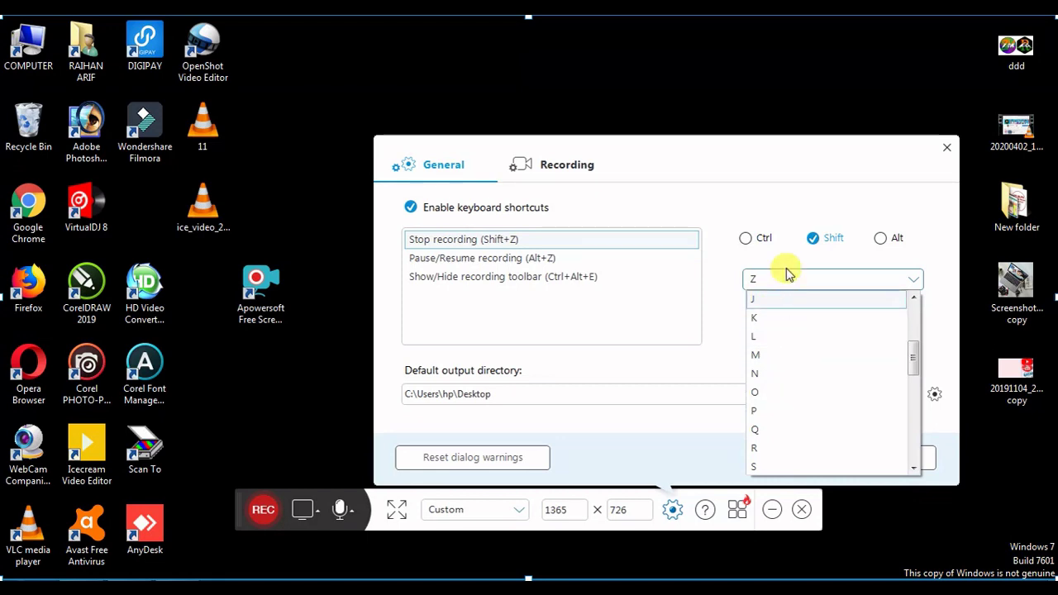
pyautogui.scroll(-2, 766, 387)
pyautogui.scroll(-4, 756, 413)
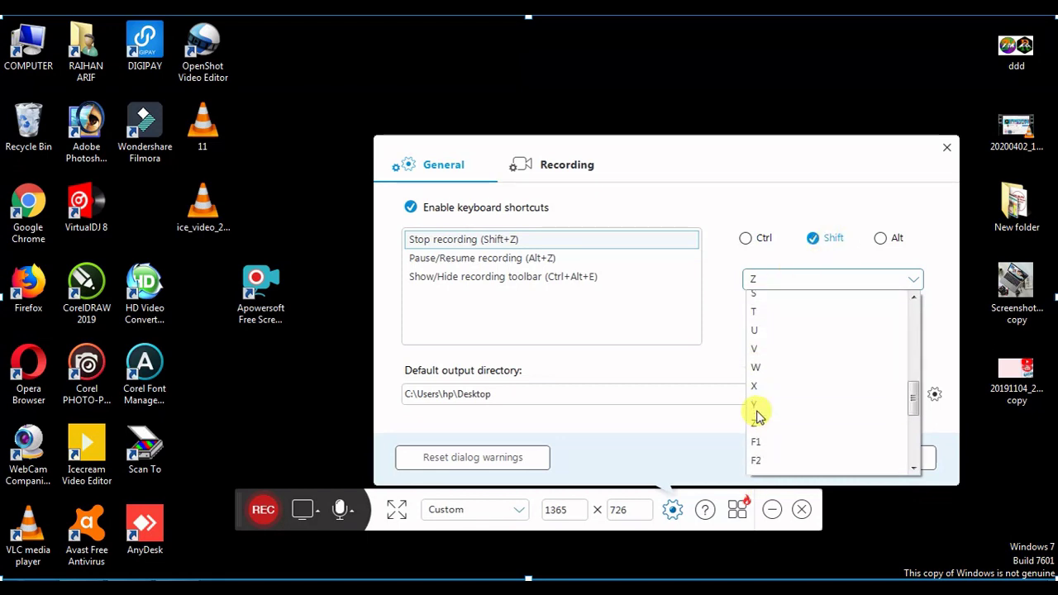
pyautogui.click(755, 413)
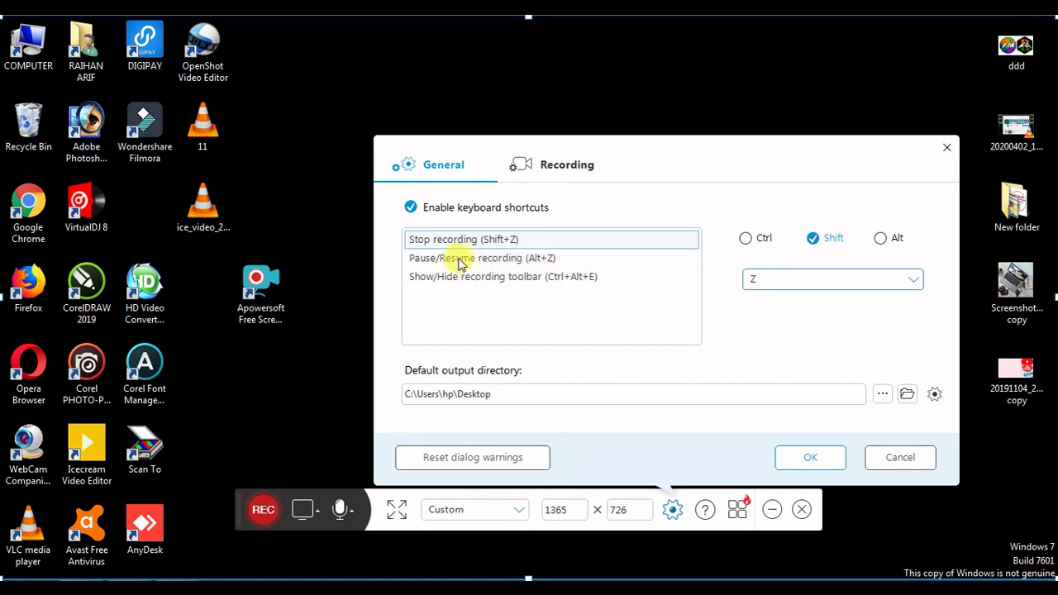
# Try Ctrl+E as the show/hide recording toolbar shortcut and restore it to Ctrl+Alt+E.
pyautogui.click(442, 279)
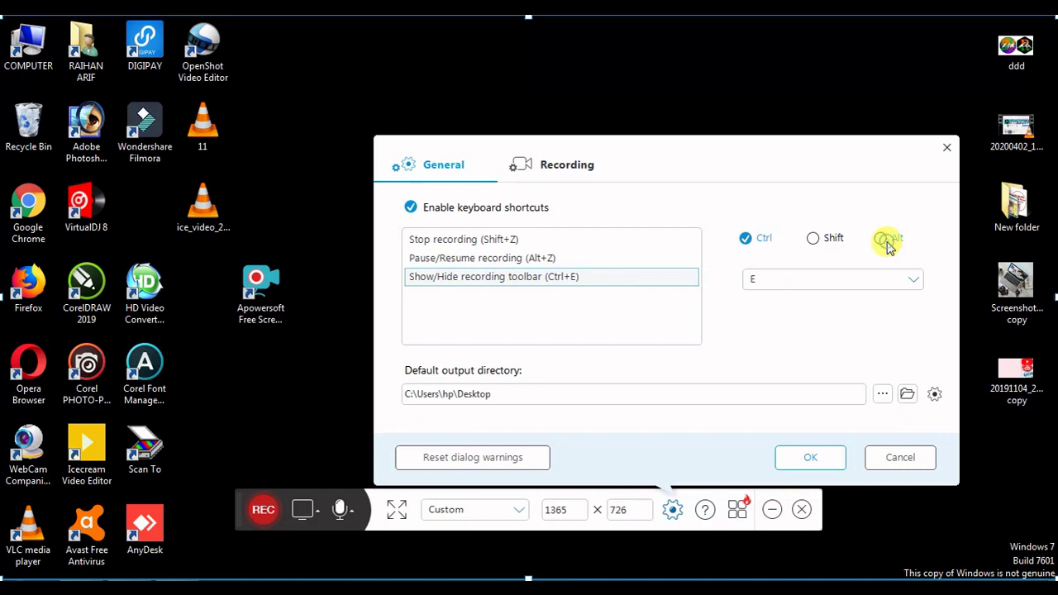
pyautogui.click(767, 281)
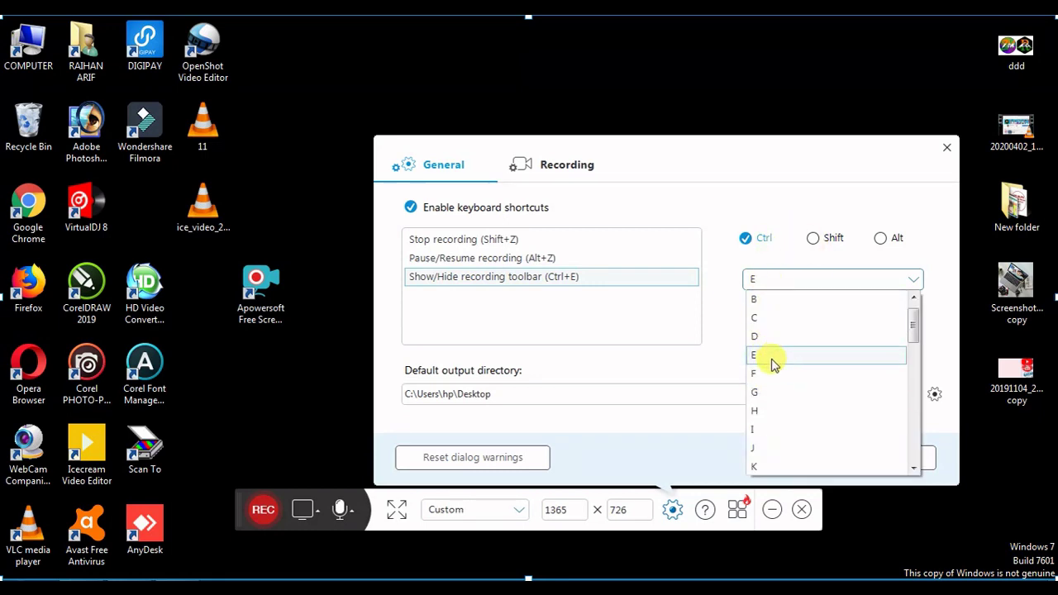
pyautogui.click(728, 311)
pyautogui.click(880, 238)
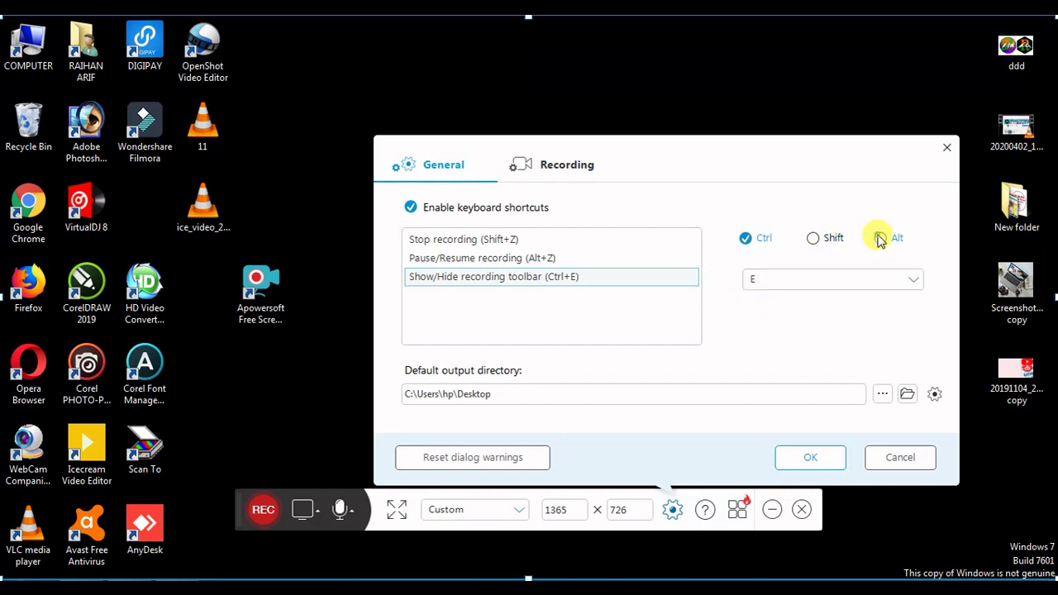
pyautogui.click(837, 282)
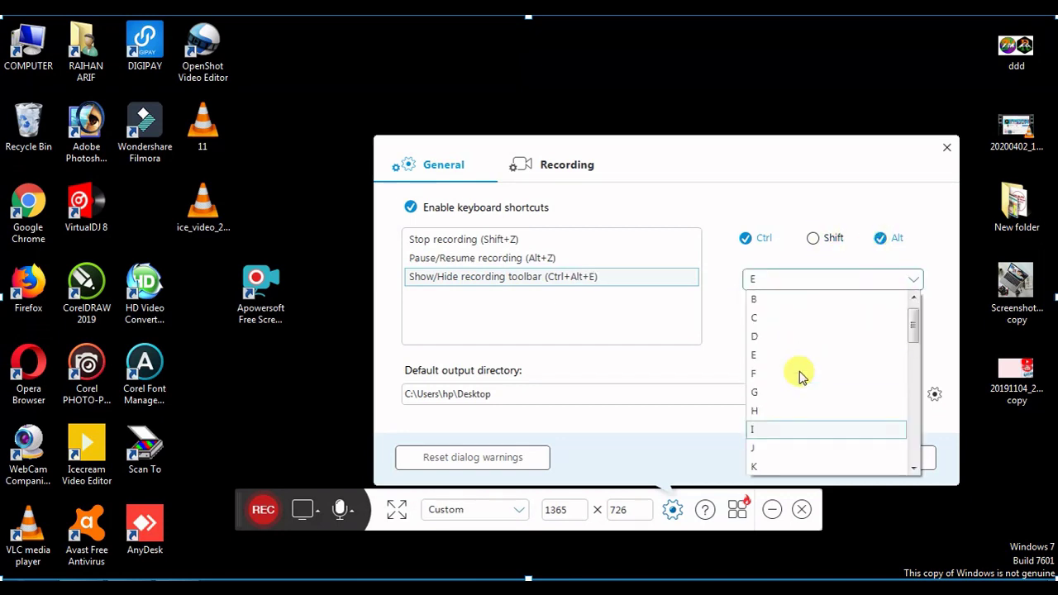
pyautogui.scroll(1, 793, 363)
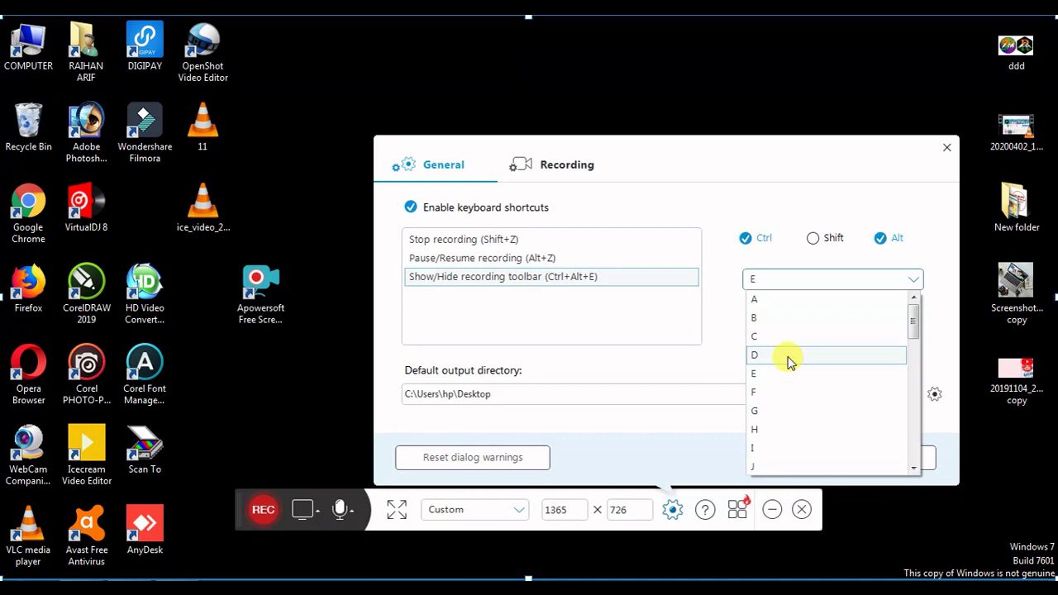
pyautogui.click(735, 334)
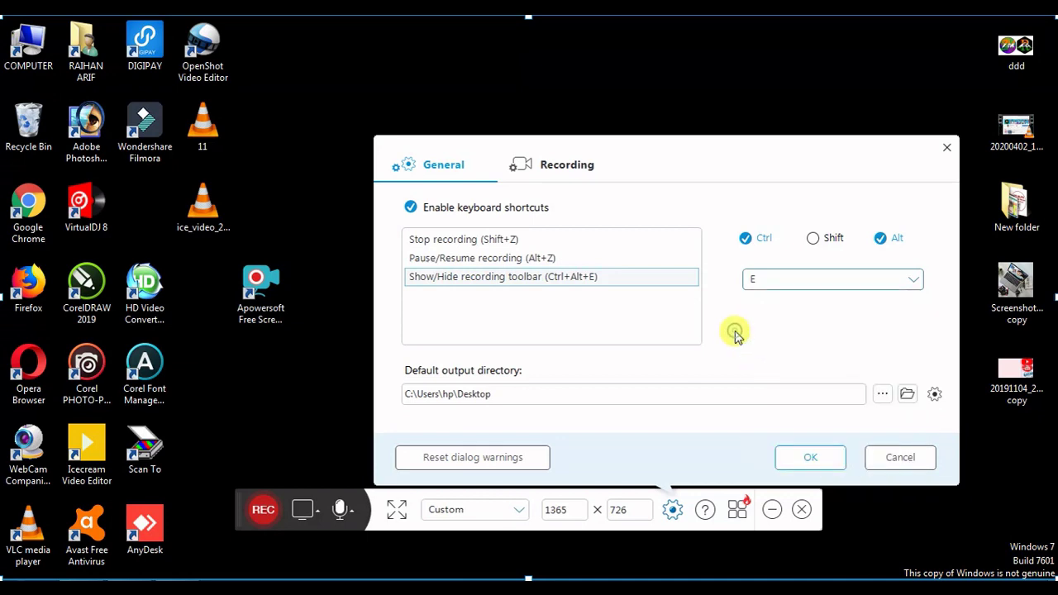
# Set the stop recording shortcut to Ctrl+Z.
pyautogui.click(522, 246)
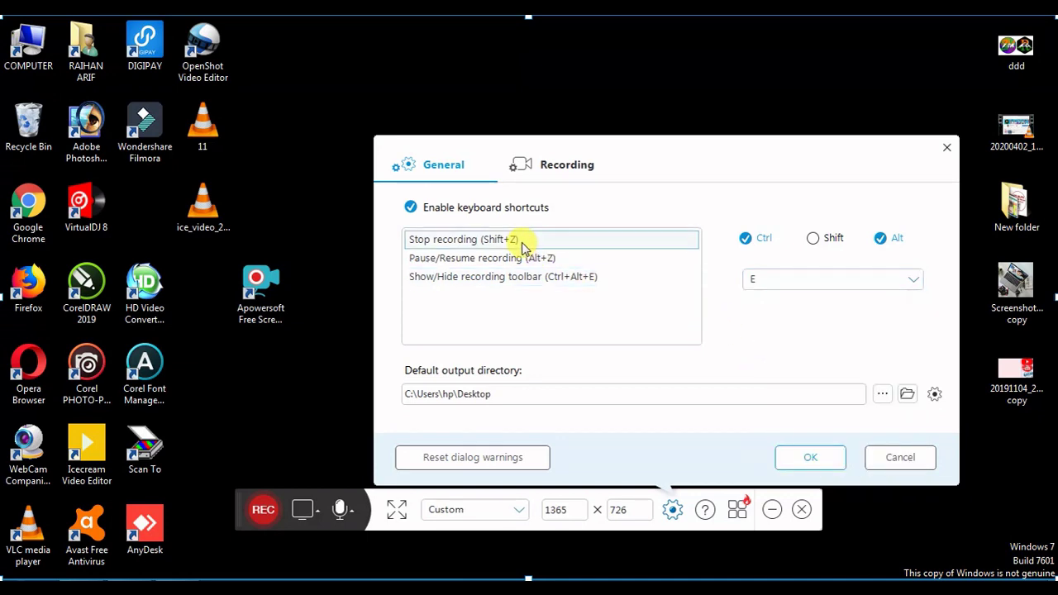
pyautogui.click(773, 240)
pyautogui.click(818, 238)
pyautogui.click(779, 299)
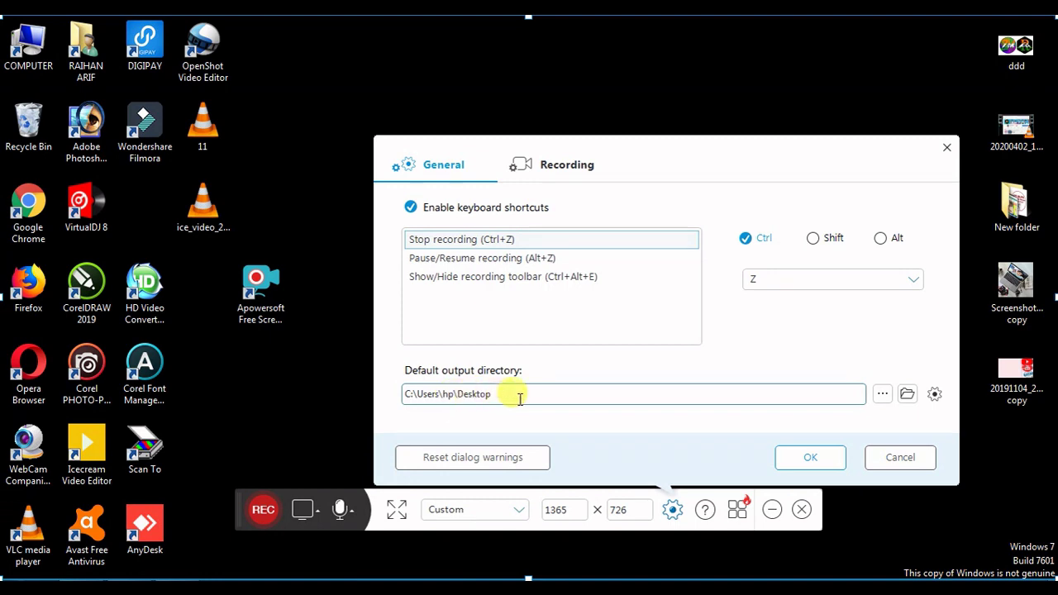
# Choose Desktop as the default output directory and open the recording settings.
pyautogui.click(882, 395)
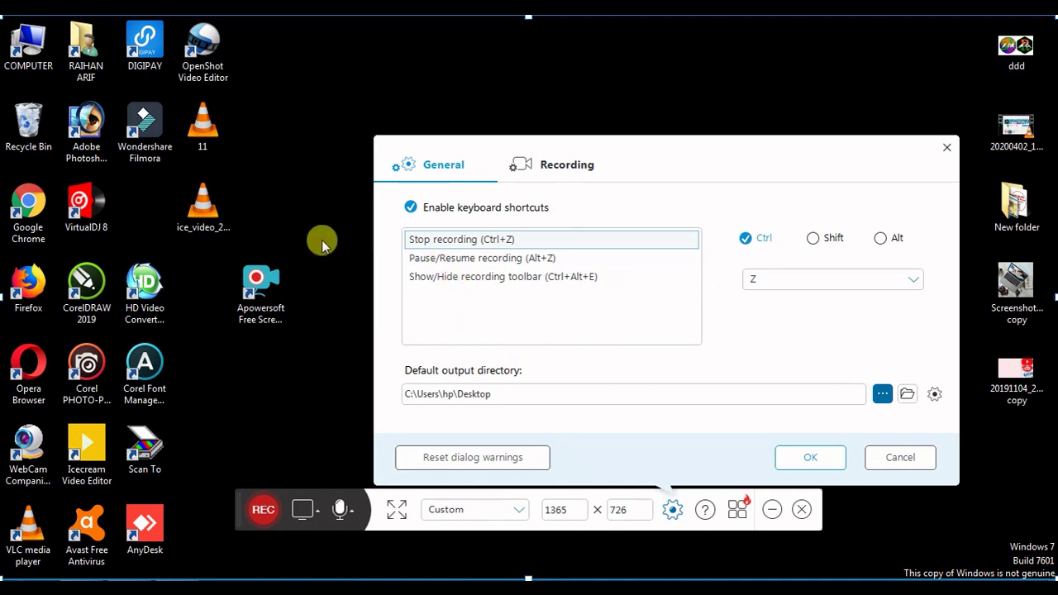
pyautogui.click(453, 247)
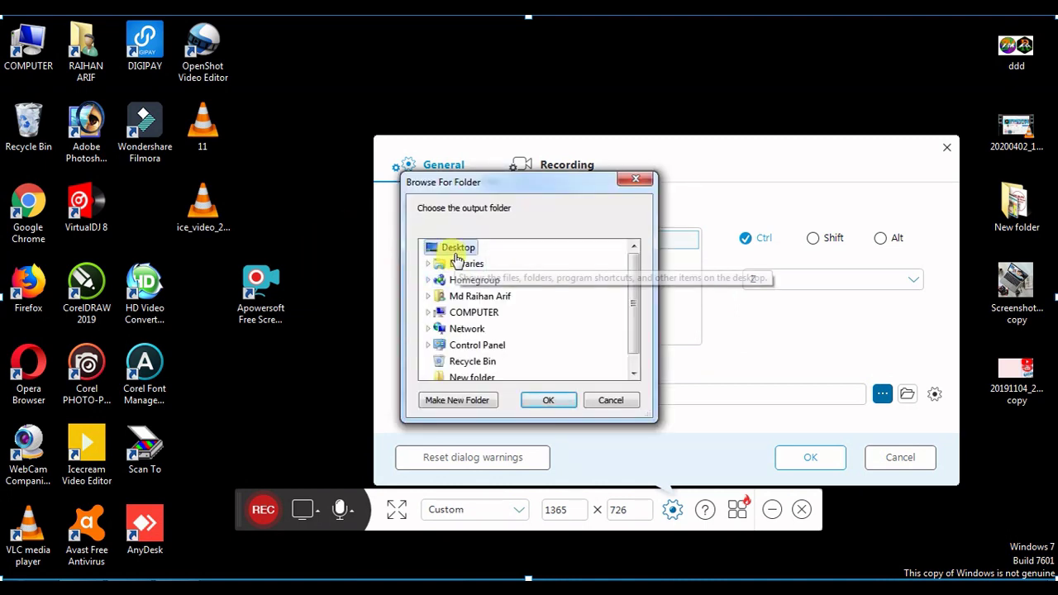
pyautogui.click(549, 400)
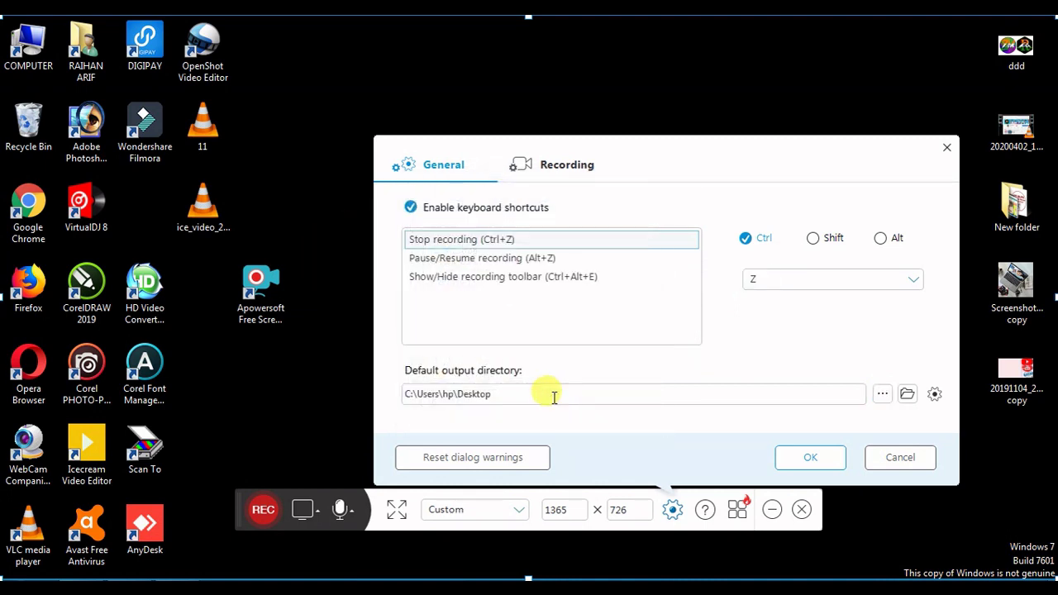
pyautogui.click(566, 166)
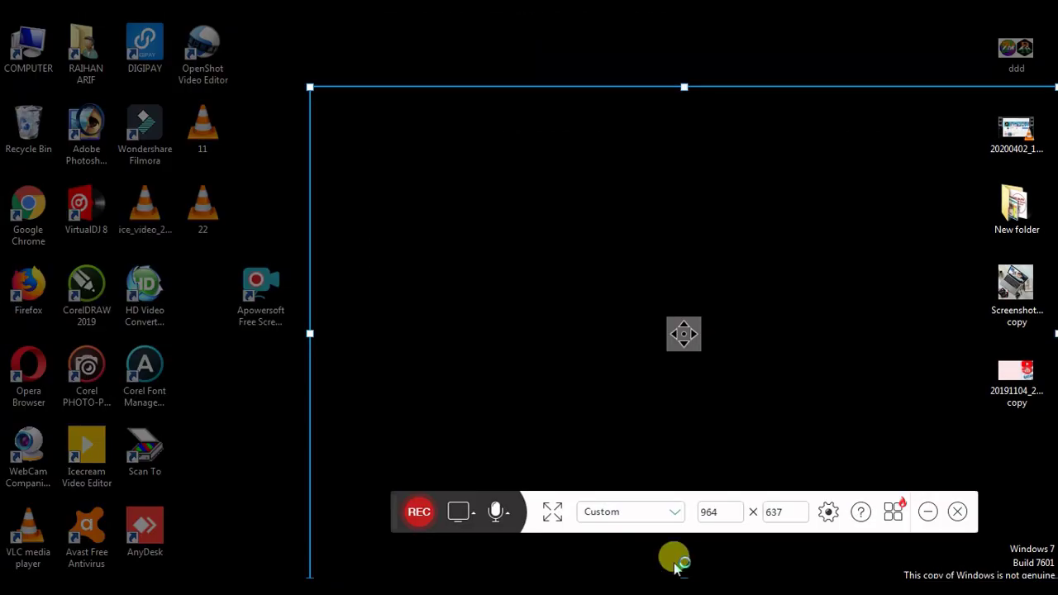
pyautogui.click(548, 539)
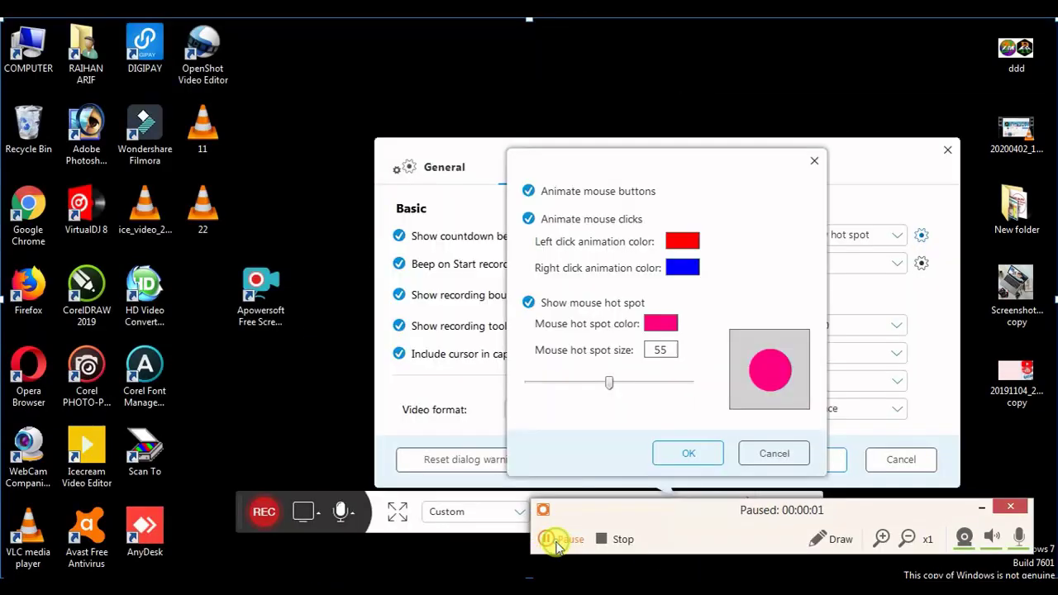
pyautogui.click(552, 540)
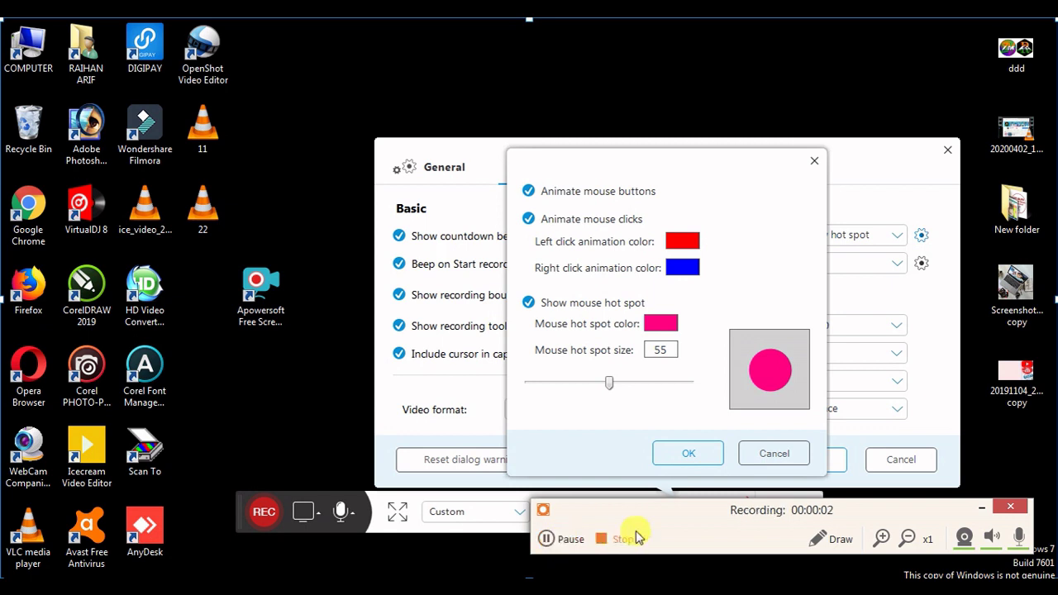
pyautogui.click(981, 507)
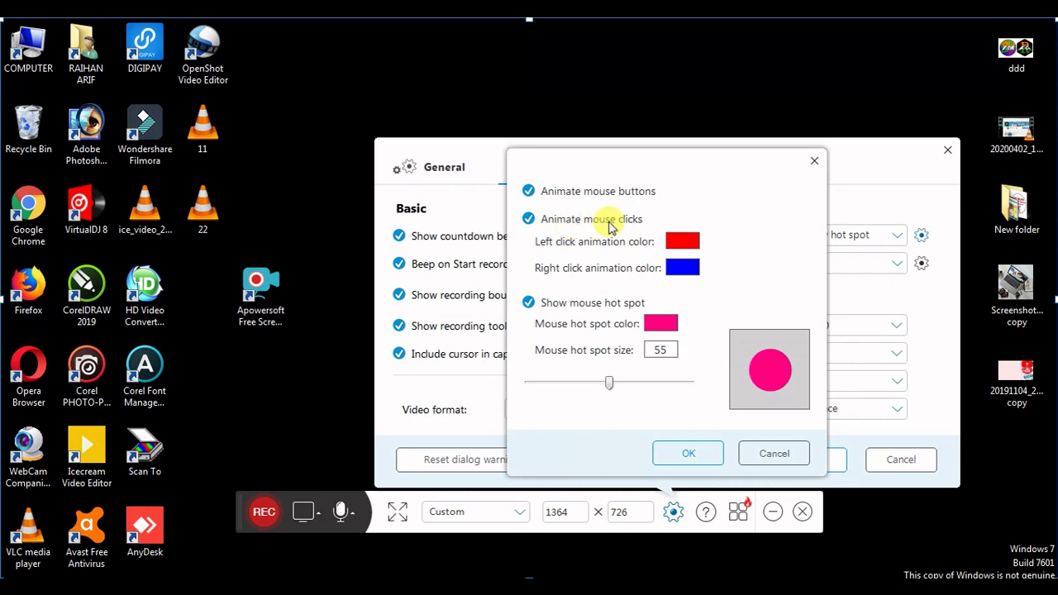
# Try black as the left click animation color and restore it to red.
pyautogui.click(682, 244)
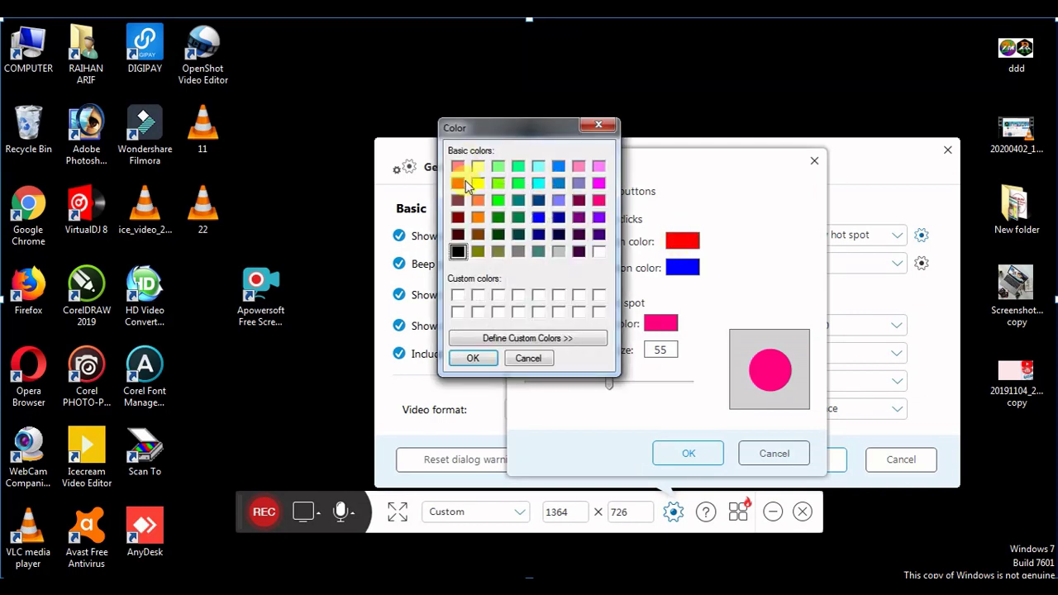
pyautogui.click(468, 358)
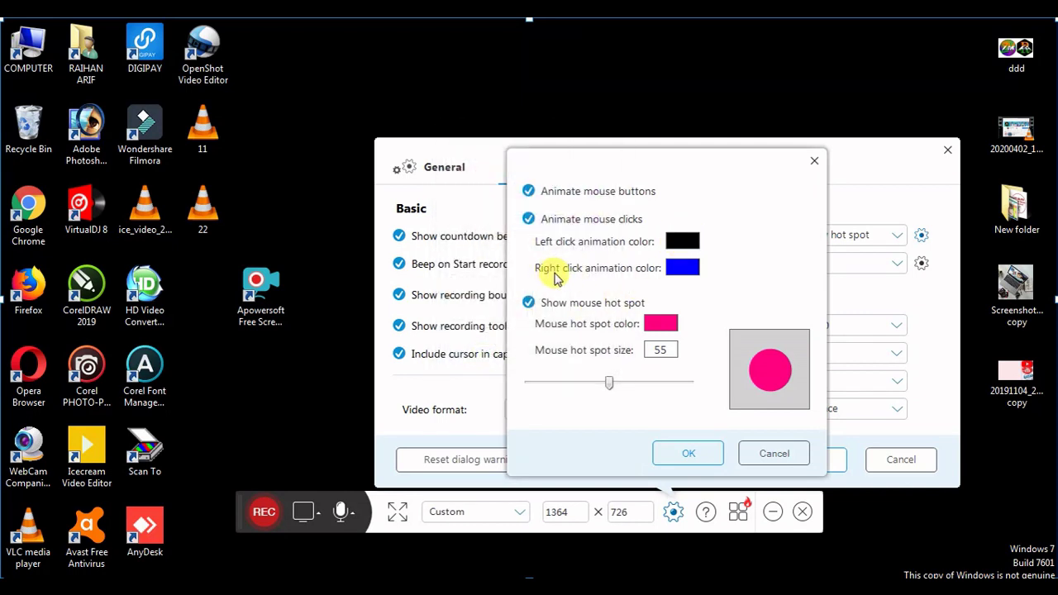
pyautogui.click(683, 241)
pyautogui.click(461, 183)
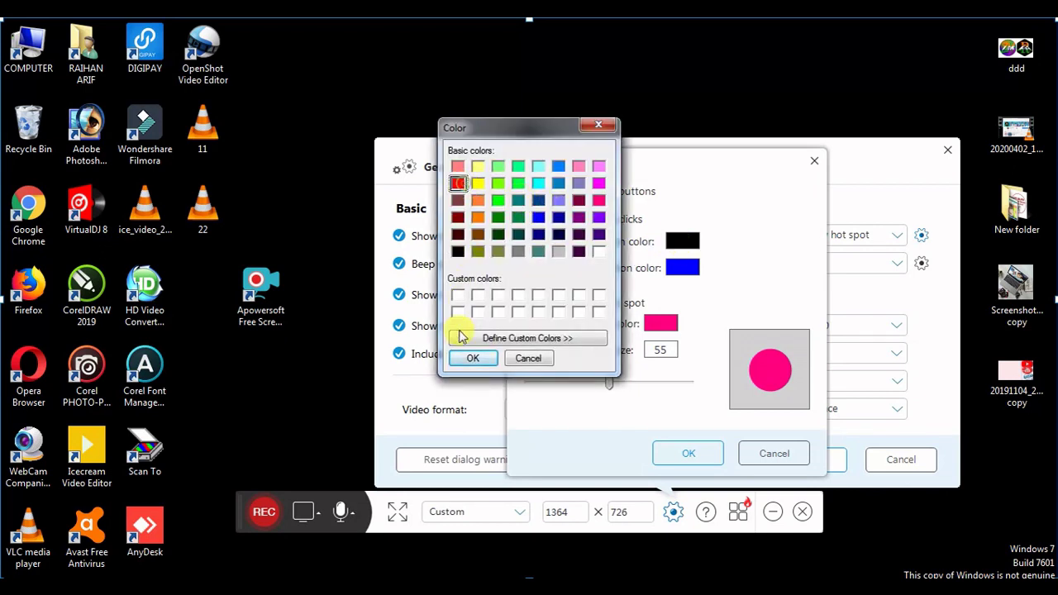
pyautogui.click(474, 358)
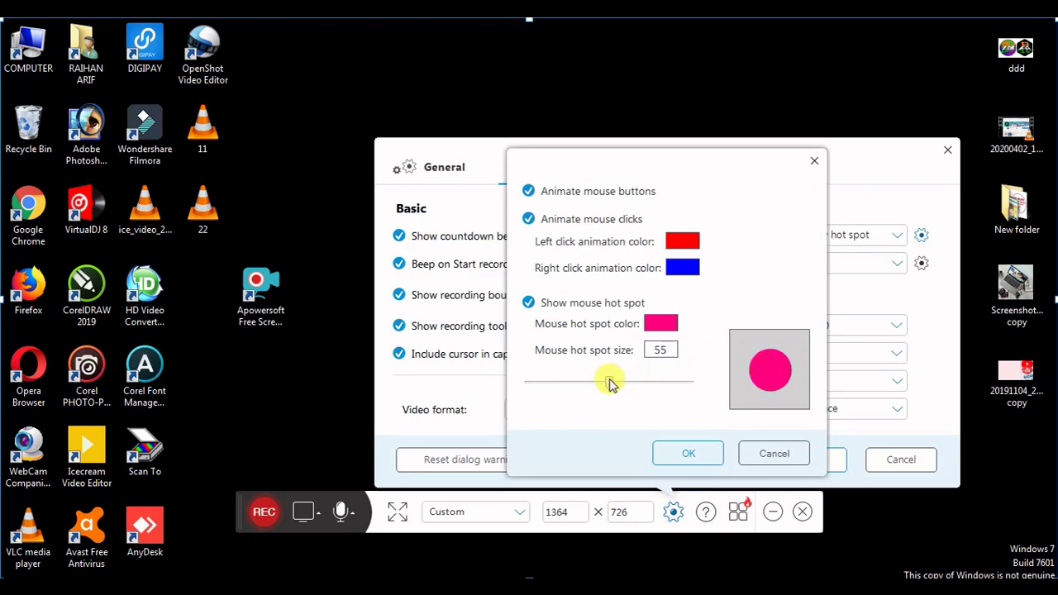
# Set the mouse hot spot size to 89 and save the recording settings.
pyautogui.moveTo(609, 385); pyautogui.dragTo(662, 385)
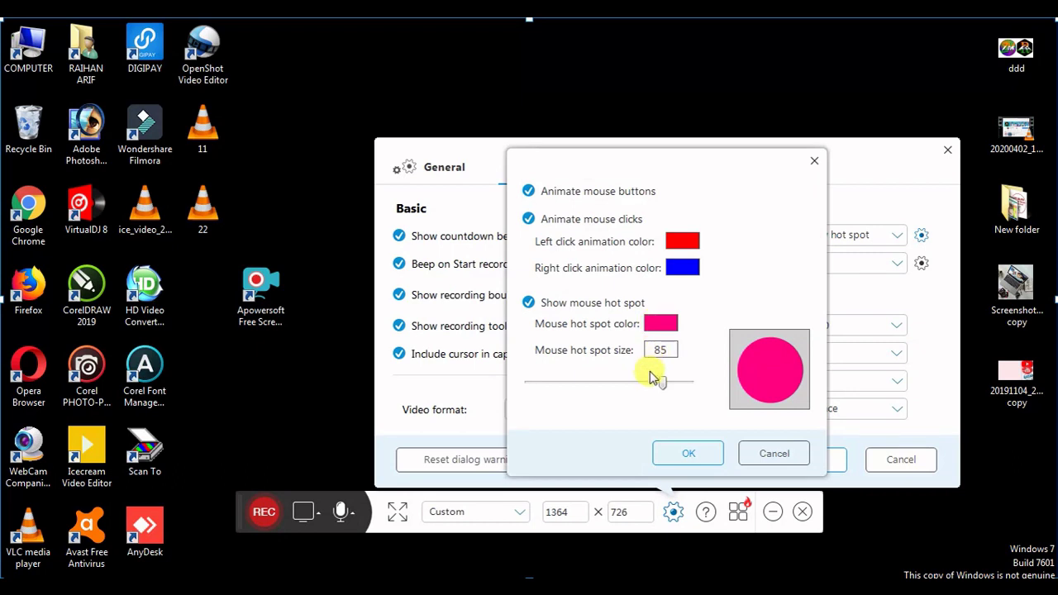
pyautogui.moveTo(662, 383)
pyautogui.mouseDown()
pyautogui.moveTo(655, 387)
pyautogui.moveTo(668, 390)
pyautogui.mouseUp()
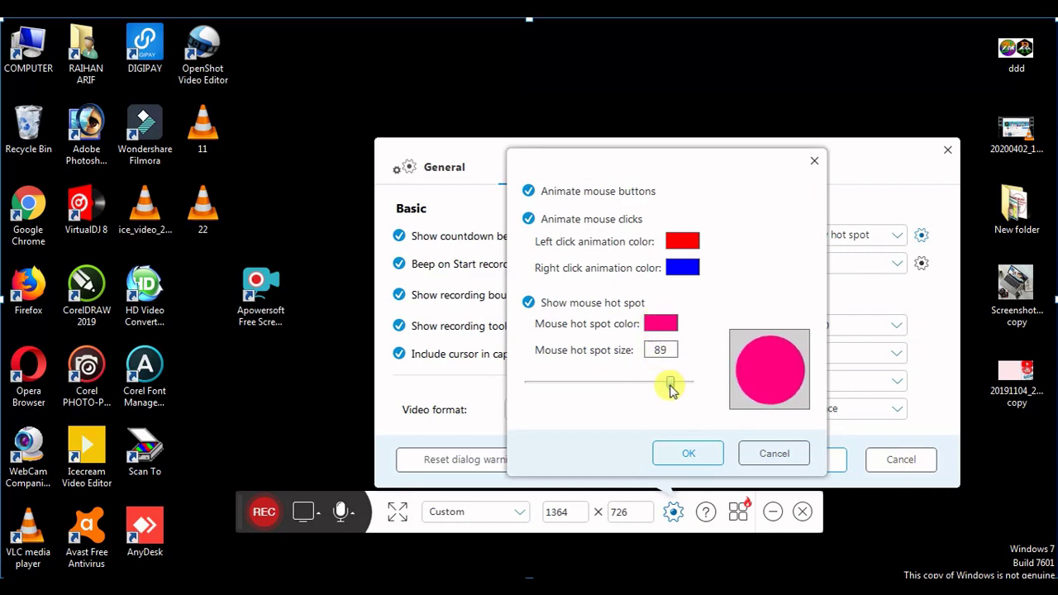
pyautogui.click(684, 450)
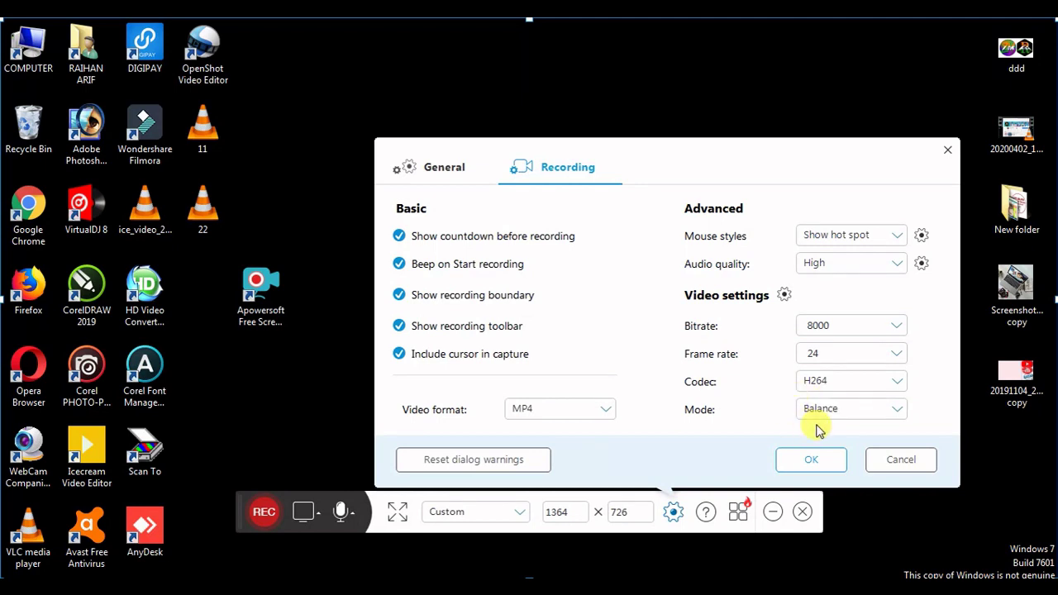
pyautogui.click(809, 463)
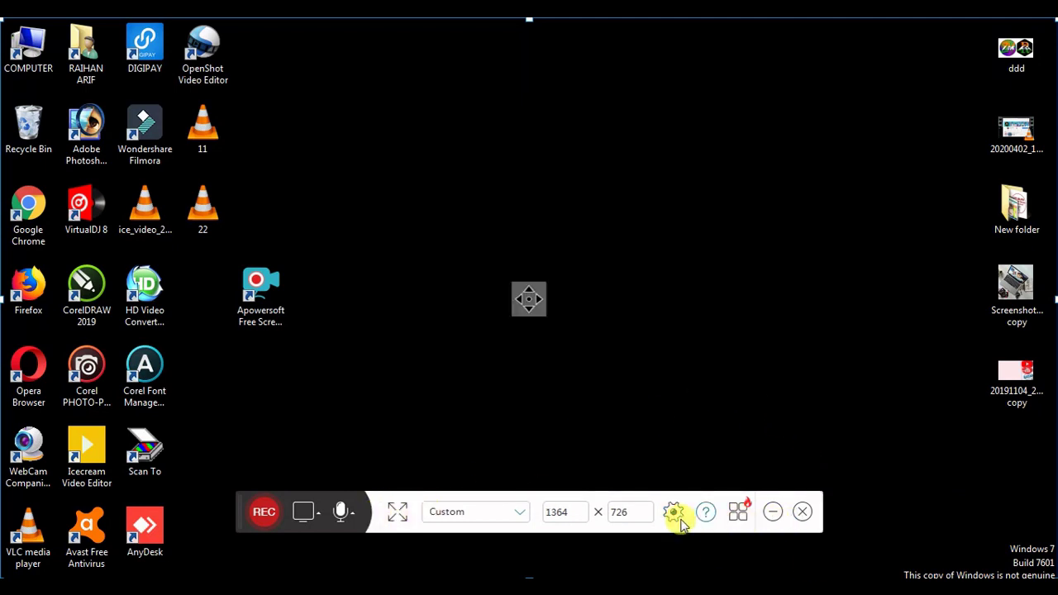
# Switch the capture source to Web camera.
pyautogui.click(318, 510)
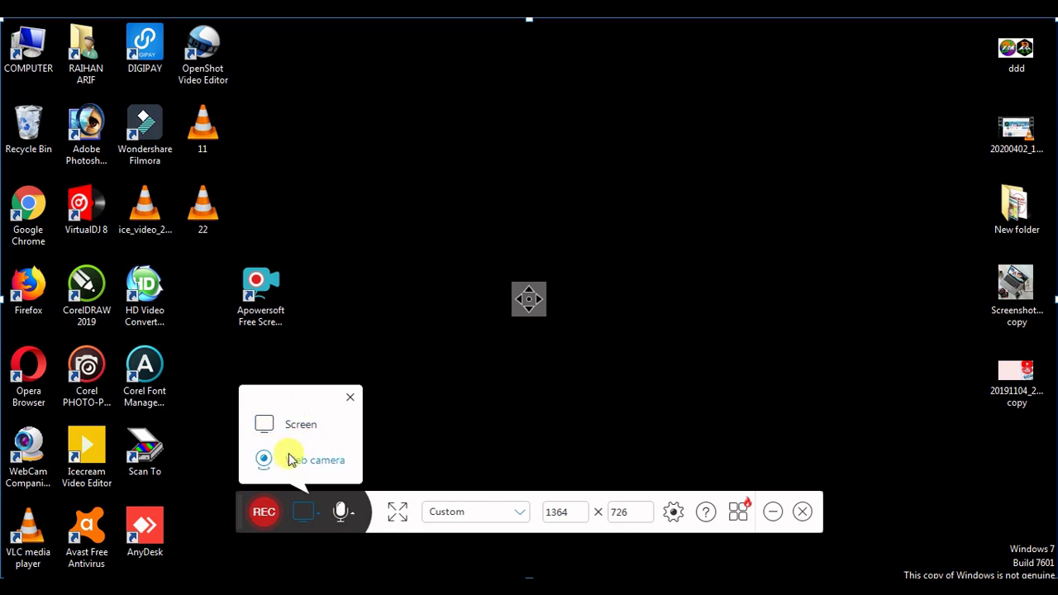
pyautogui.click(288, 456)
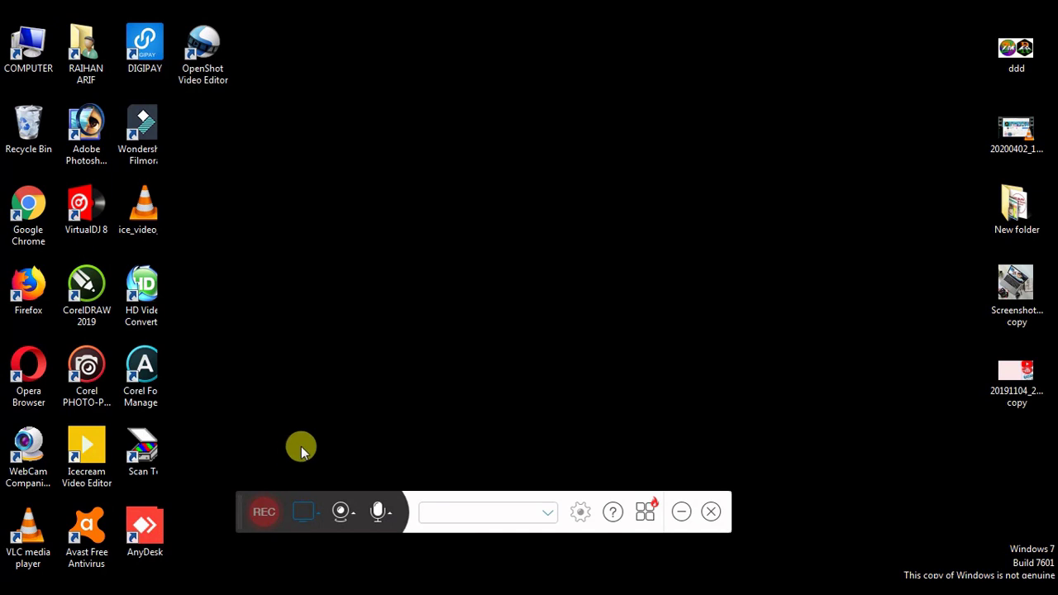
pyautogui.click(317, 514)
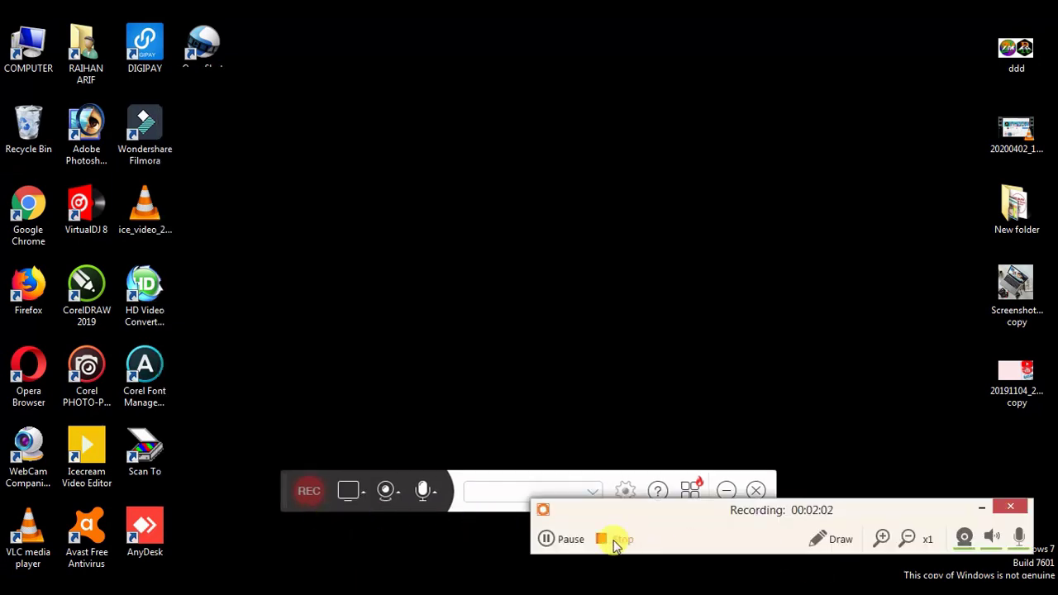
pyautogui.click(550, 552)
pyautogui.click(551, 552)
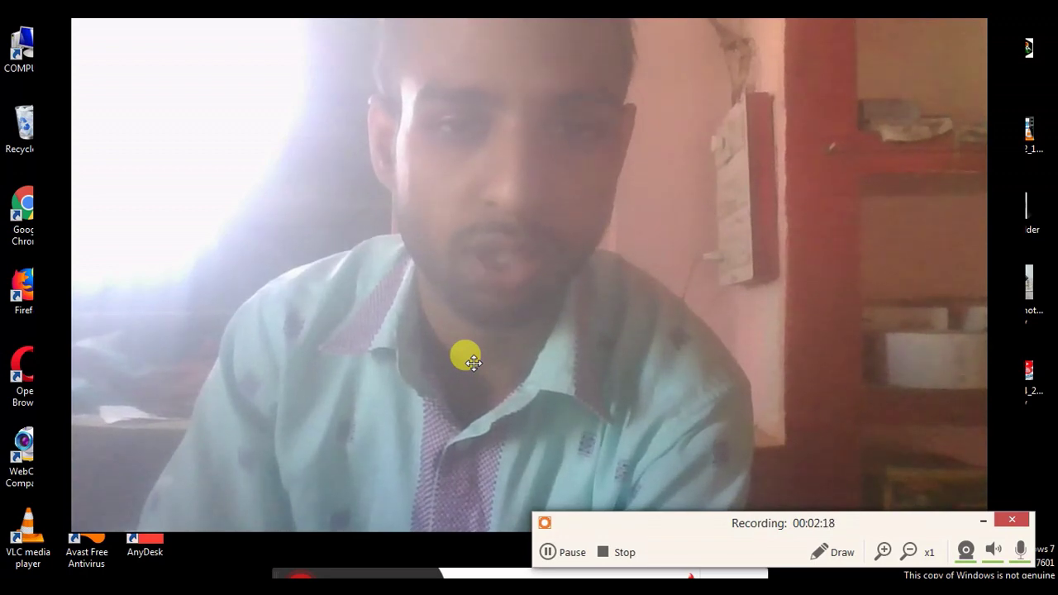
pyautogui.click(624, 552)
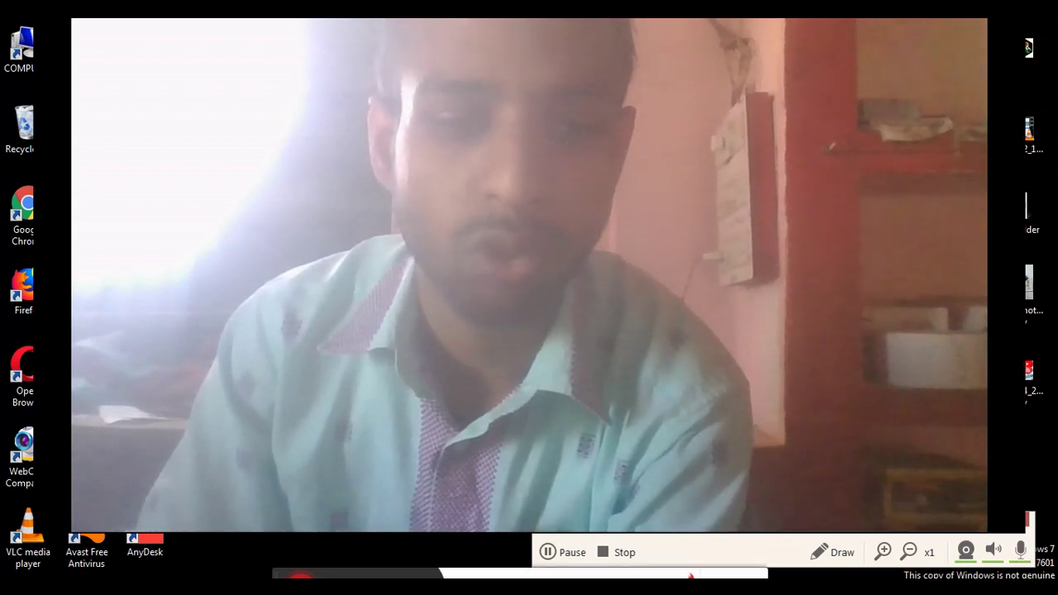
pyautogui.click(548, 552)
pyautogui.click(548, 552)
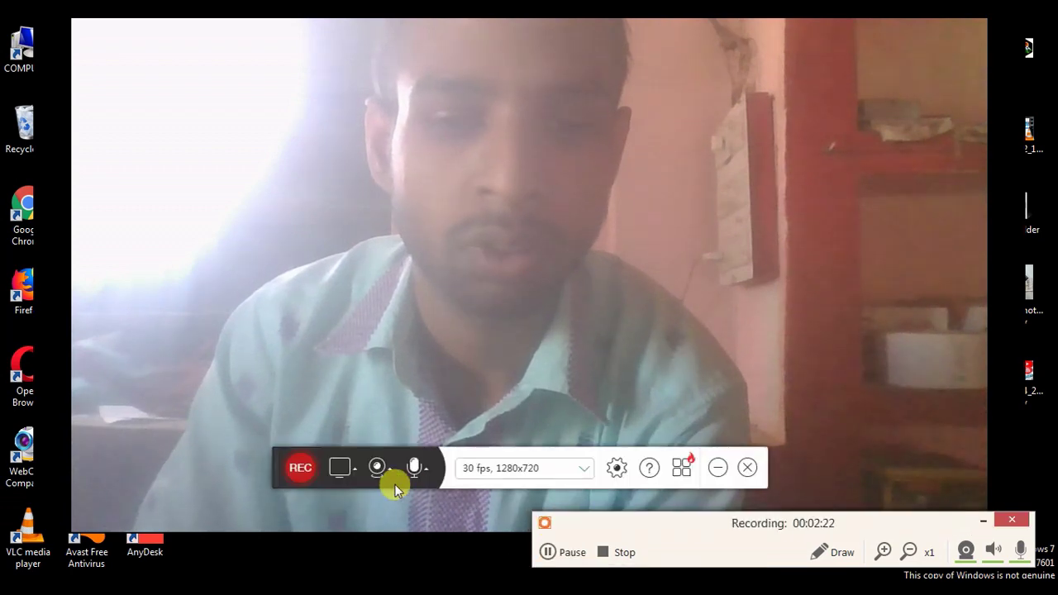
# Switch the capture source back to Screen.
pyautogui.click(354, 471)
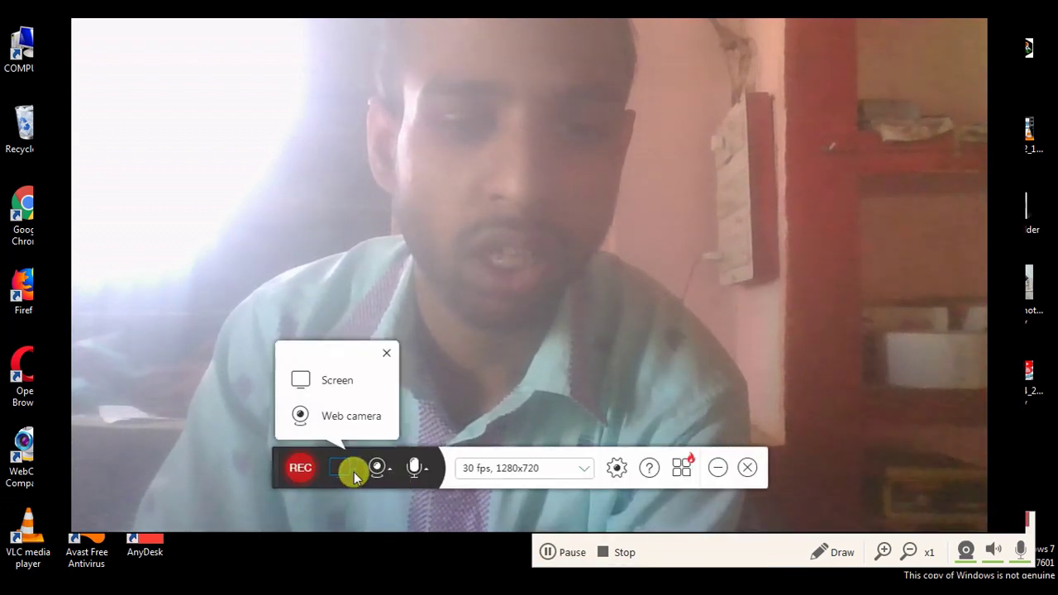
pyautogui.click(337, 382)
pyautogui.click(547, 552)
pyautogui.click(548, 552)
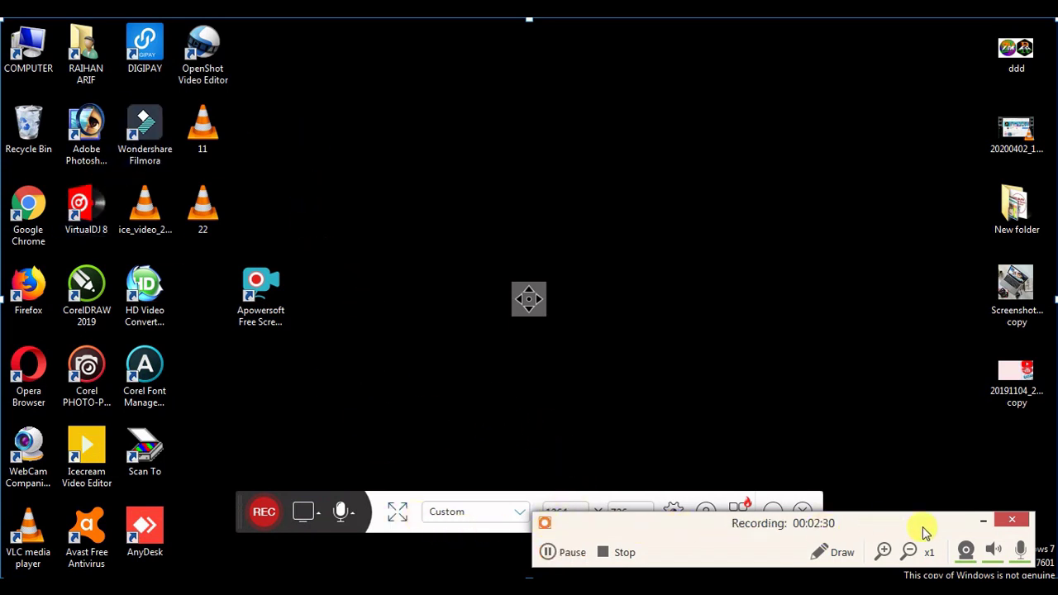
pyautogui.click(1009, 519)
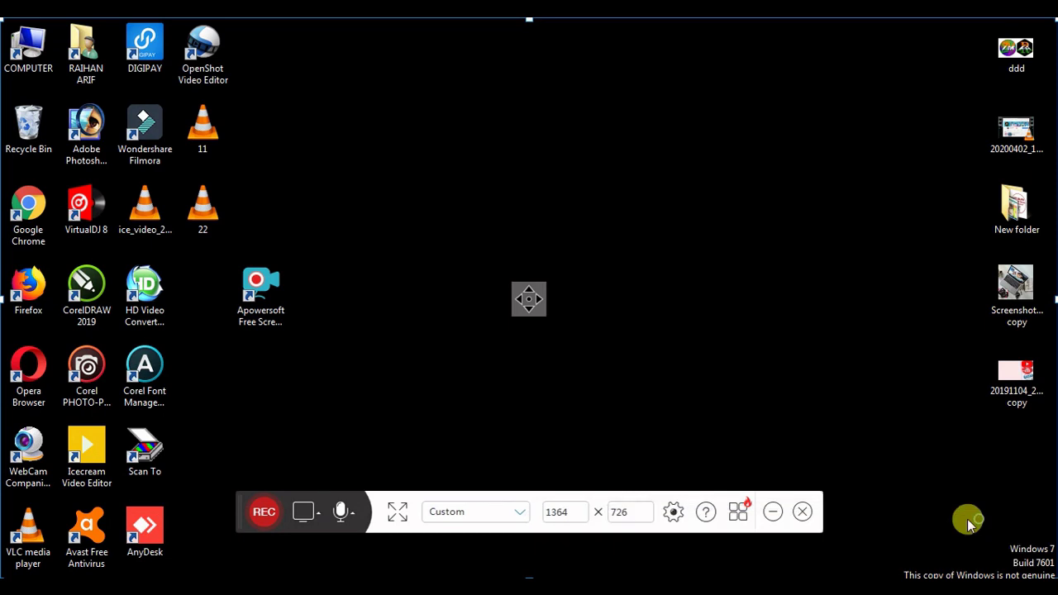
# Review the audio source options and keep Microphone selected.
pyautogui.click(345, 520)
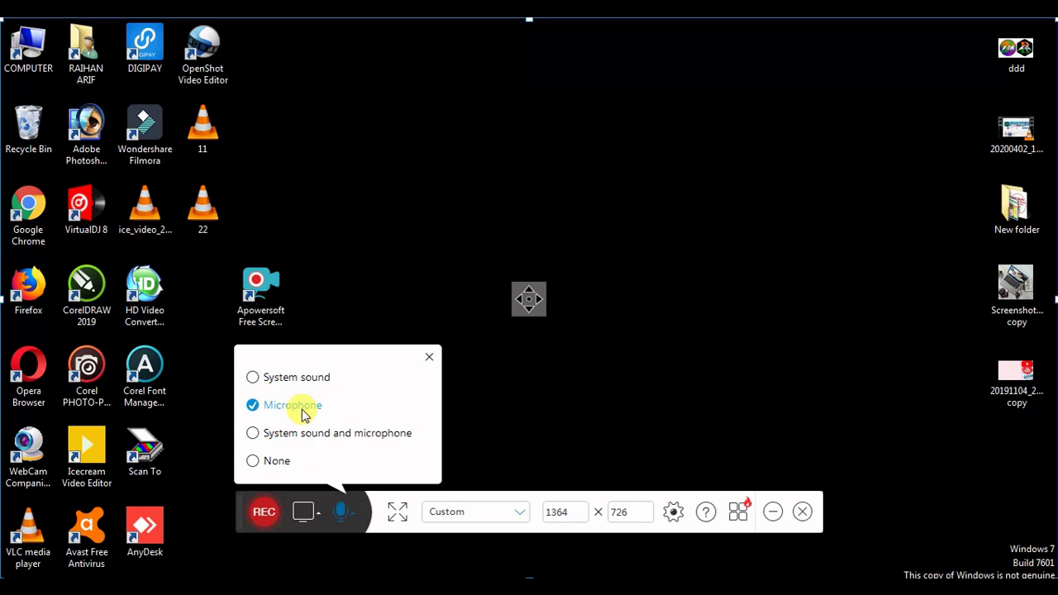
pyautogui.click(432, 358)
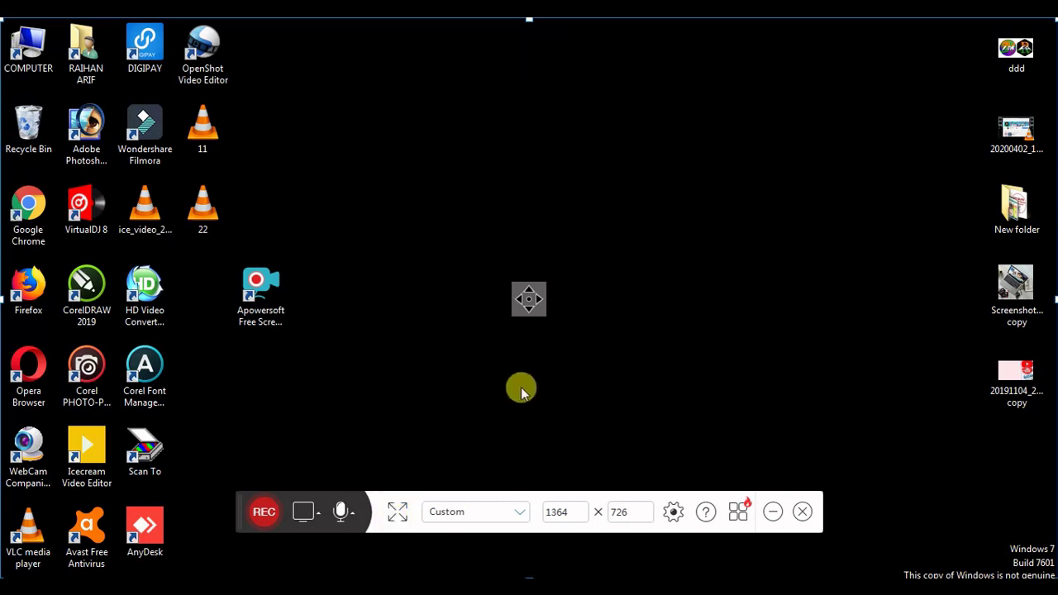
# Review the capture size presets and keep the Custom size.
pyautogui.click(403, 514)
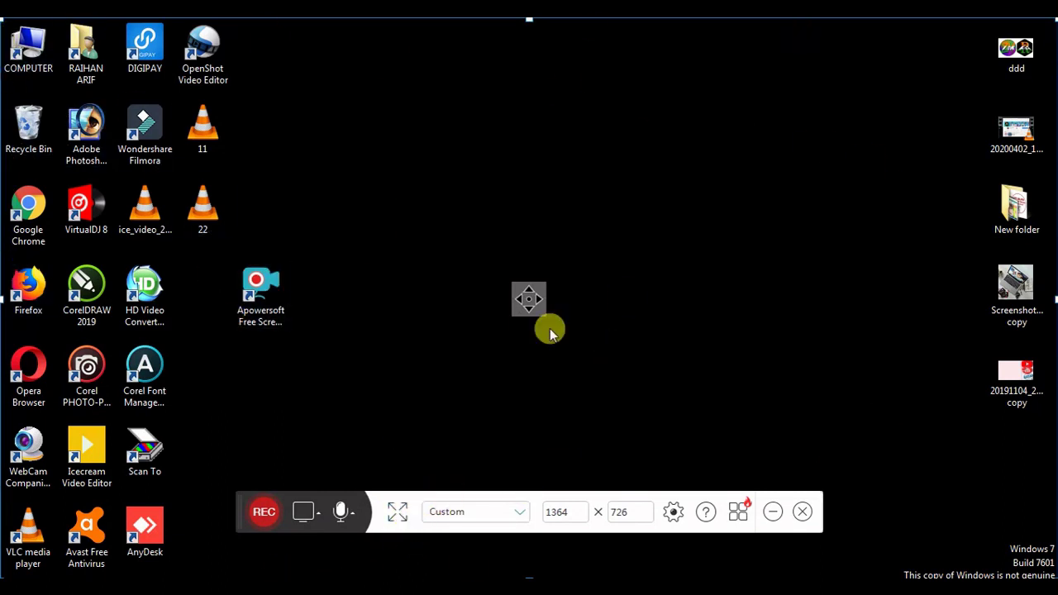
pyautogui.click(474, 514)
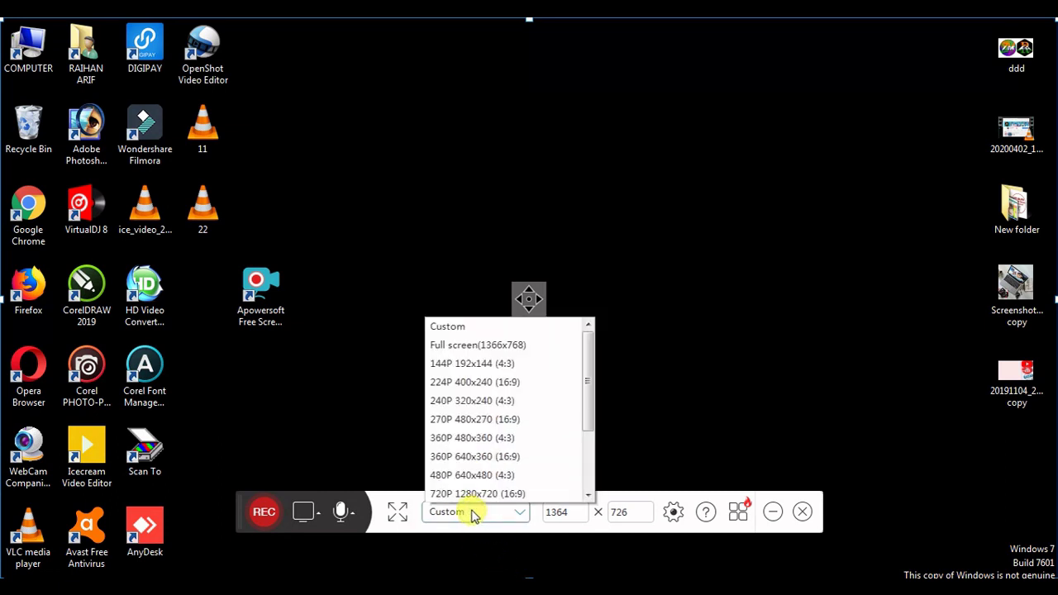
pyautogui.scroll(-1, 496, 401)
pyautogui.scroll(-3, 496, 414)
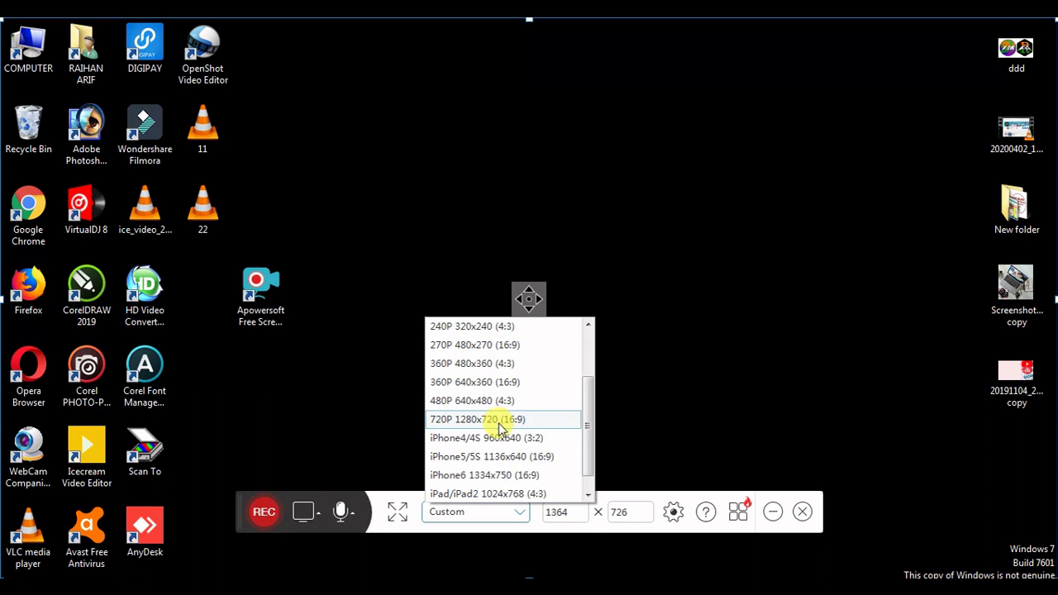
pyautogui.scroll(5, 500, 425)
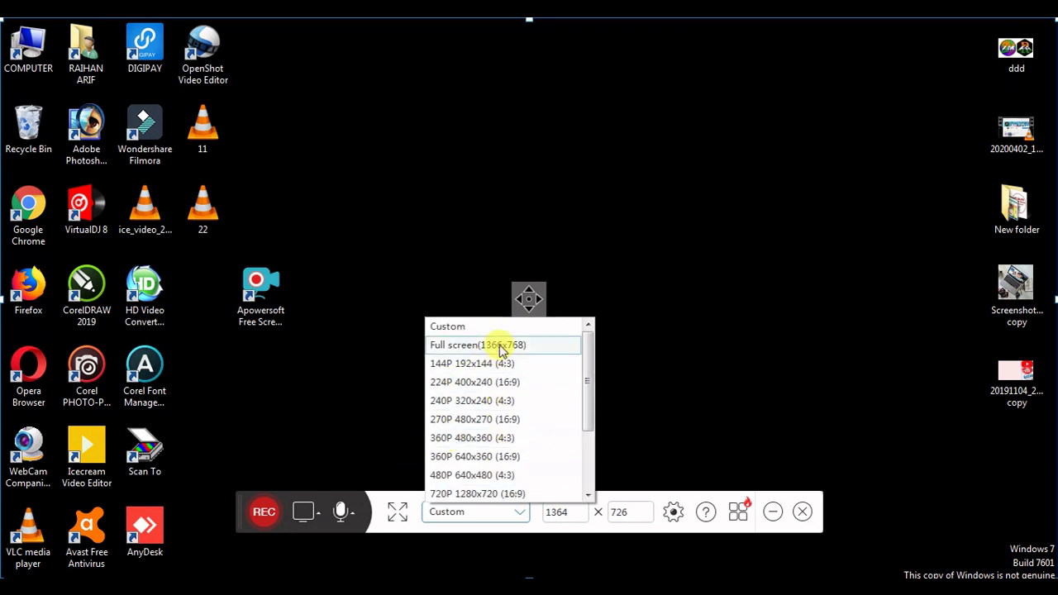
pyautogui.click(466, 330)
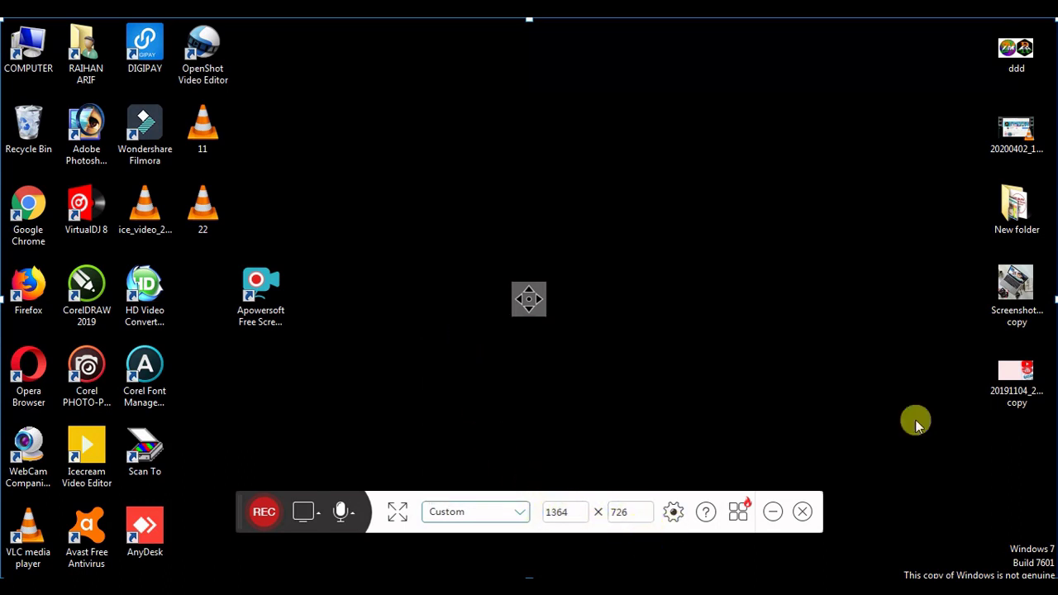
# Align the Apowersoft shortcut below the 22 file on the desktop and start a screen recording.
pyautogui.moveTo(276, 286); pyautogui.dragTo(227, 285)
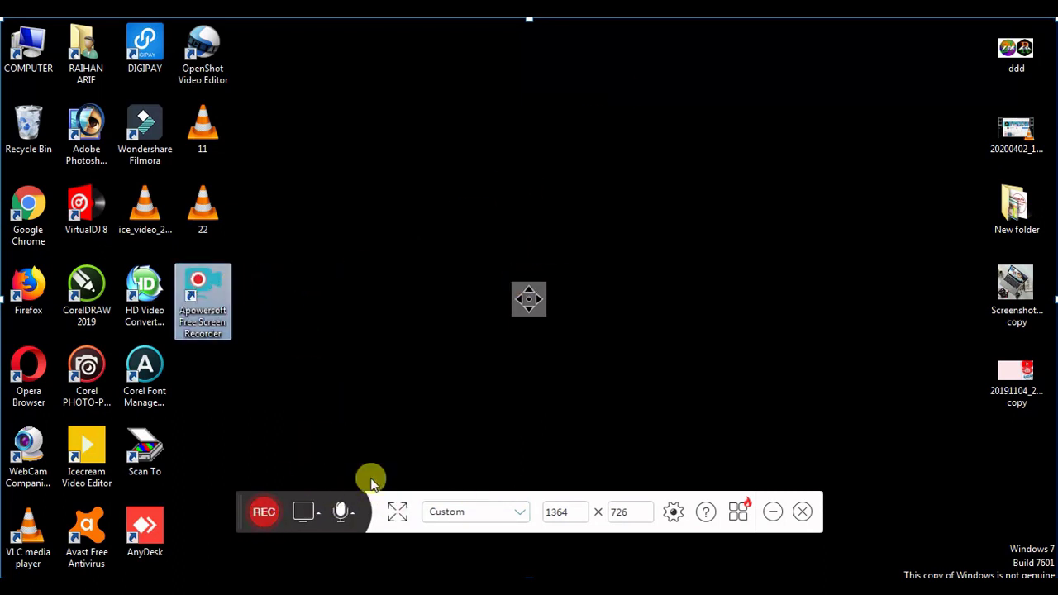
pyautogui.click(263, 514)
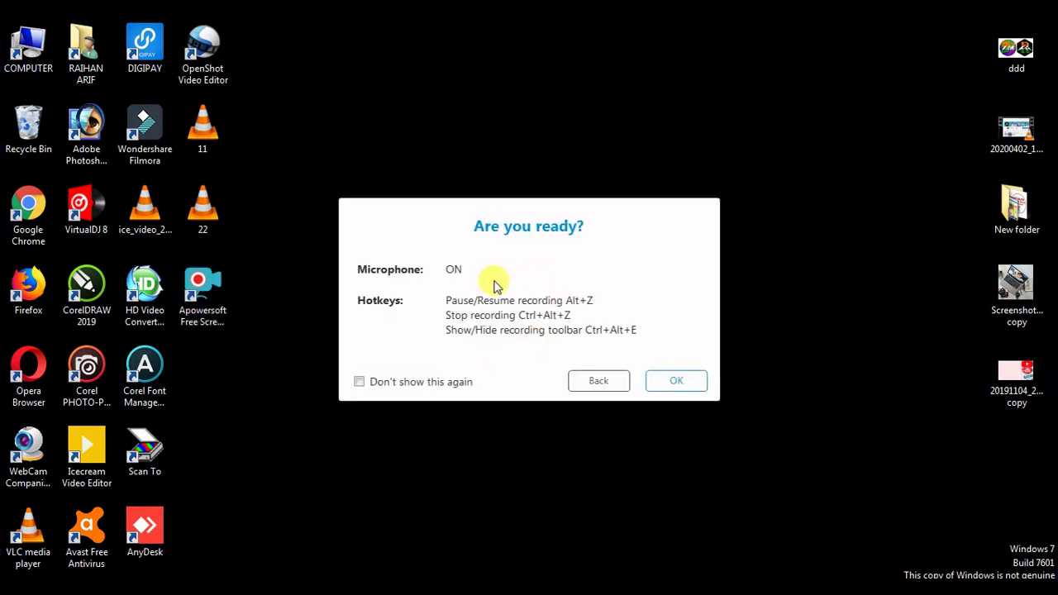
pyautogui.click(449, 269)
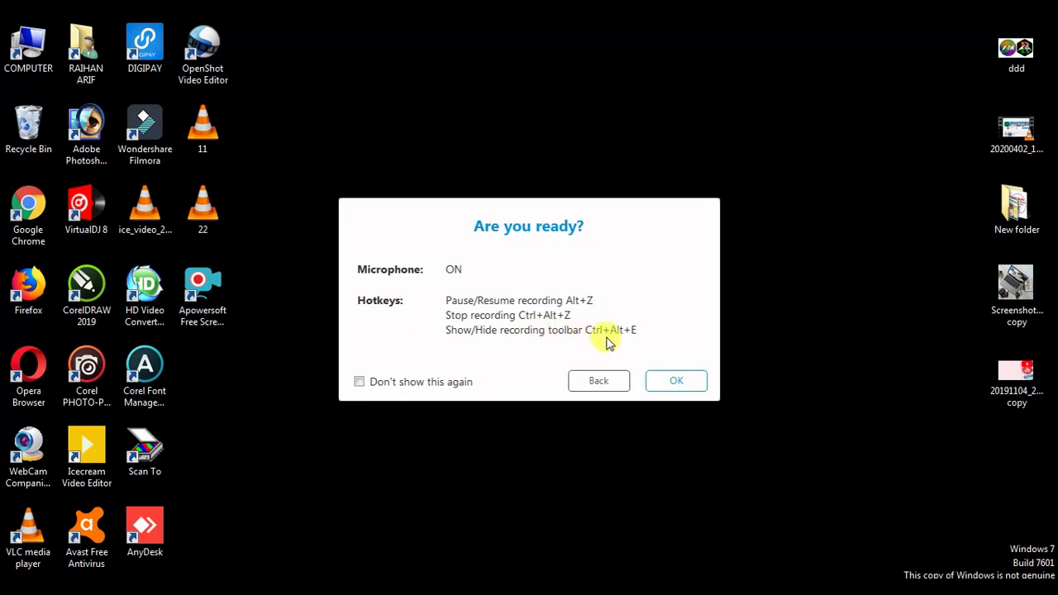
pyautogui.click(676, 381)
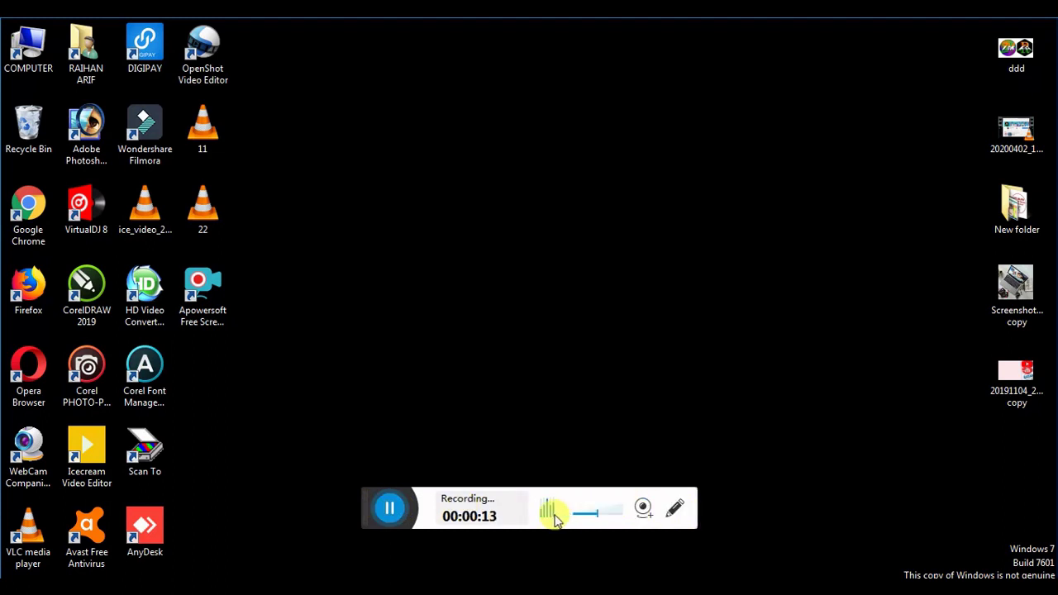
# Open the COMPUTER window from the desktop as content for the screen recording.
pyautogui.click(400, 512)
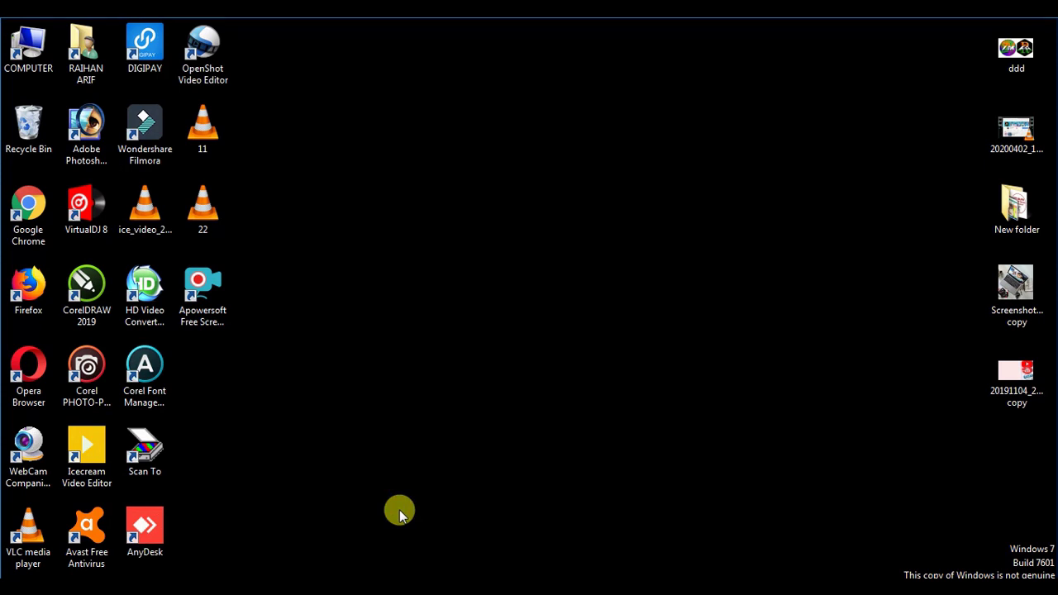
pyautogui.click(16, 60)
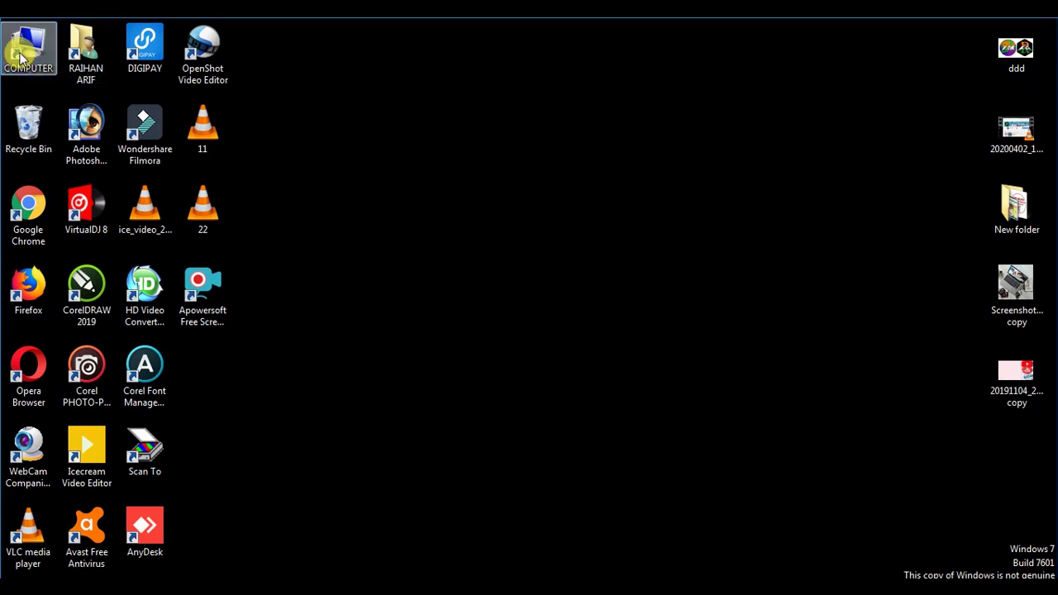
pyautogui.doubleClick(20, 56)
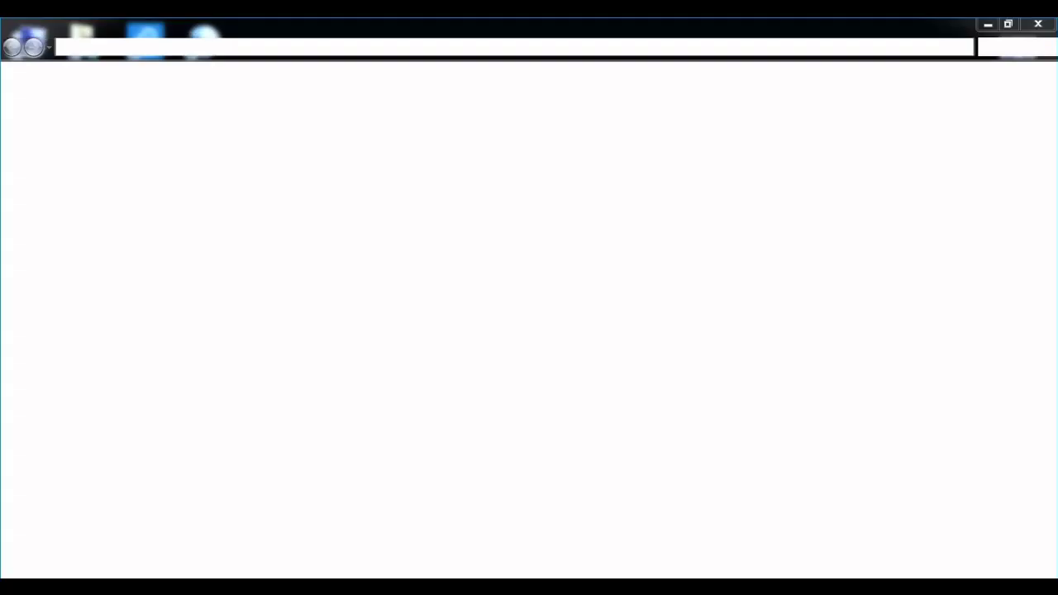
pyautogui.click(559, 552)
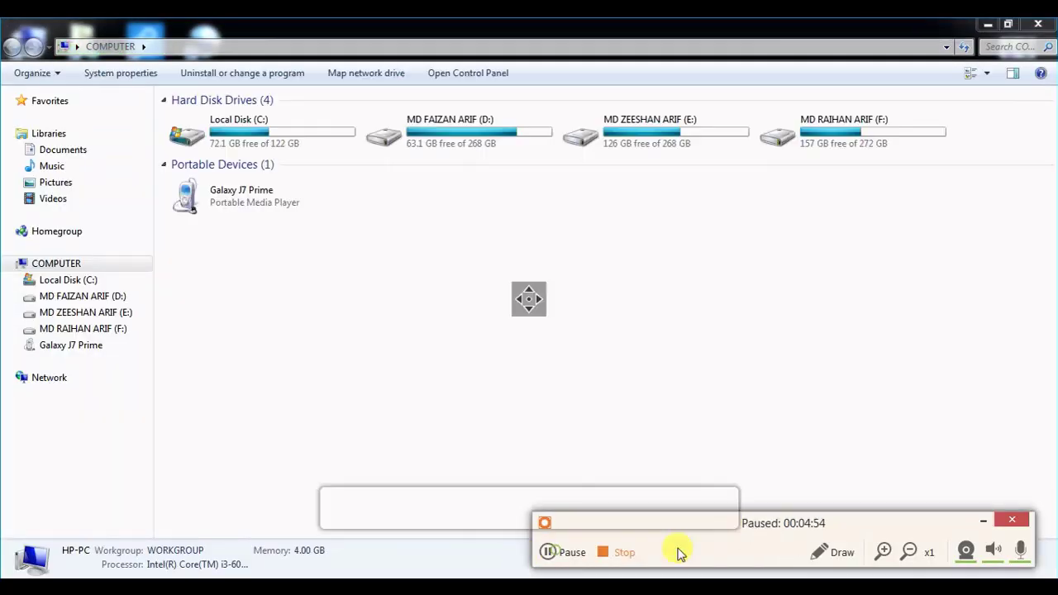
pyautogui.hotkey('alt', 'p')
pyautogui.click(982, 520)
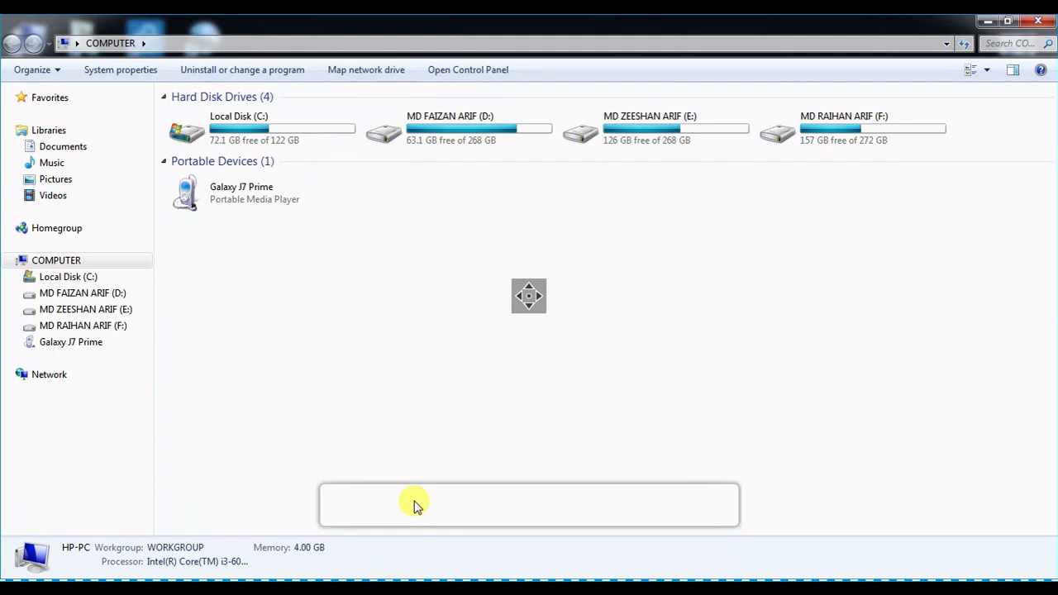
pyautogui.press('alt')
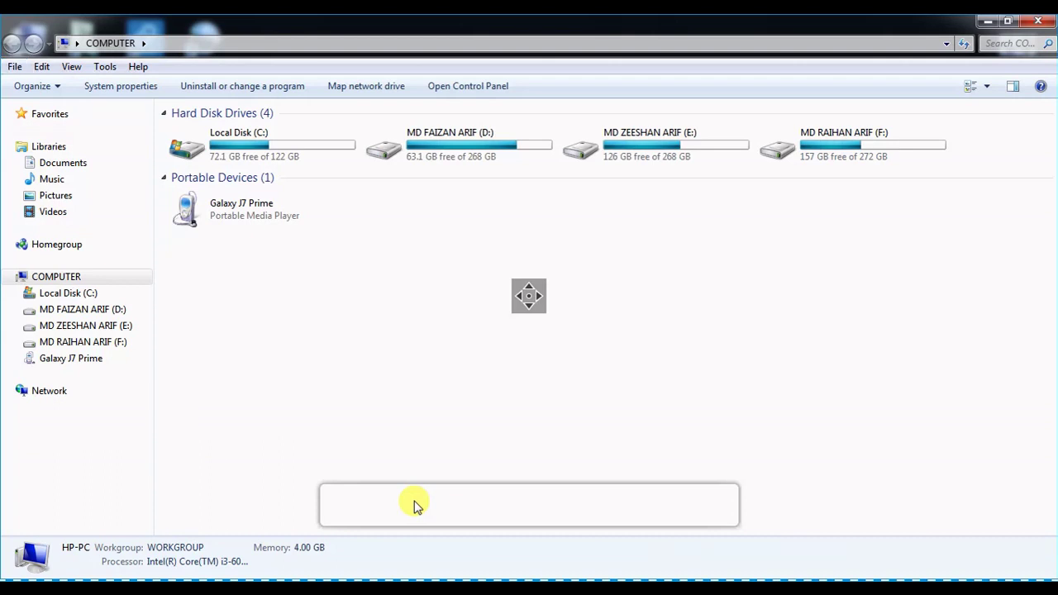
pyautogui.press('alt')
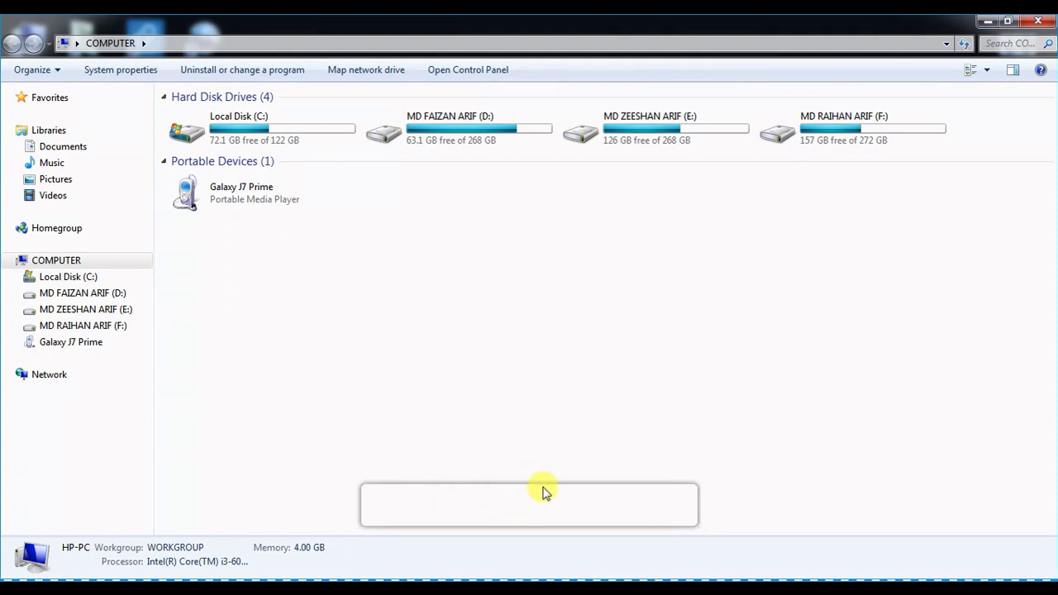
# Browse the contents of the E:, F: and D: drives as recording content, ending on drive D:.
pyautogui.click(684, 141)
pyautogui.doubleClick(684, 141)
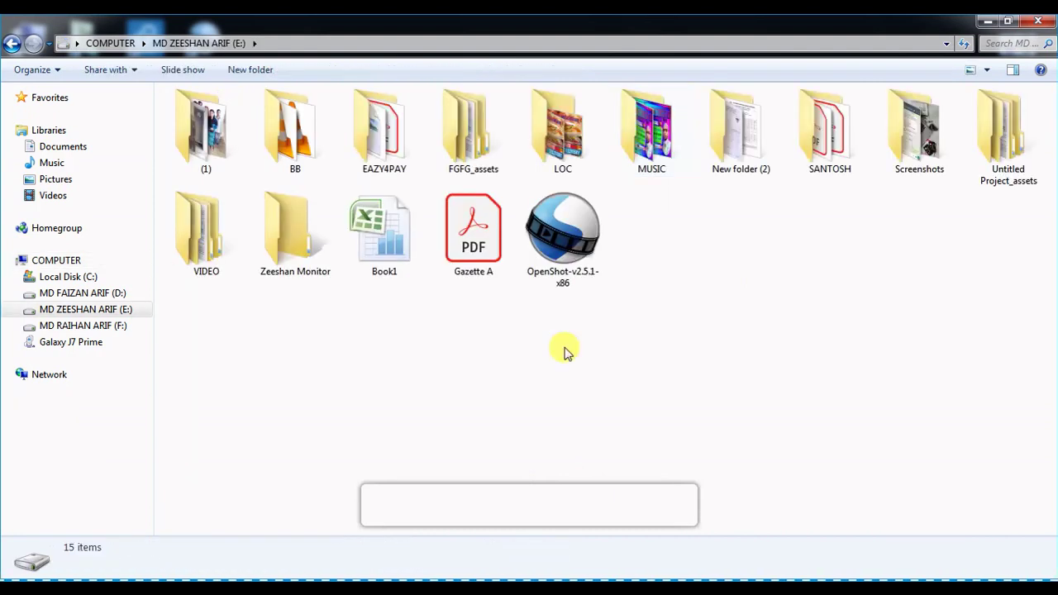
pyautogui.click(95, 324)
pyautogui.click(98, 293)
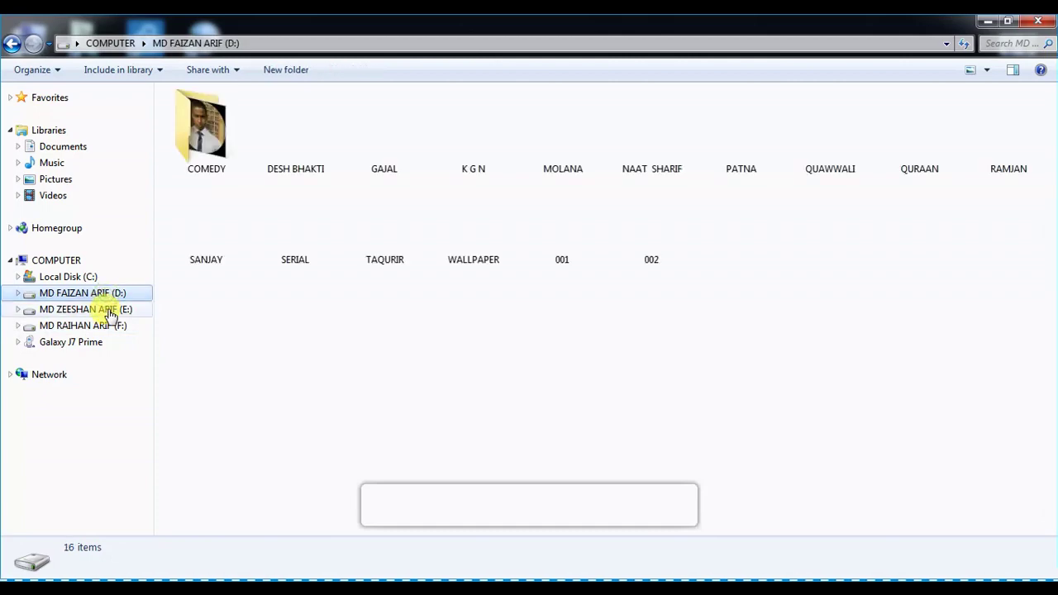
pyautogui.click(104, 308)
pyautogui.click(106, 325)
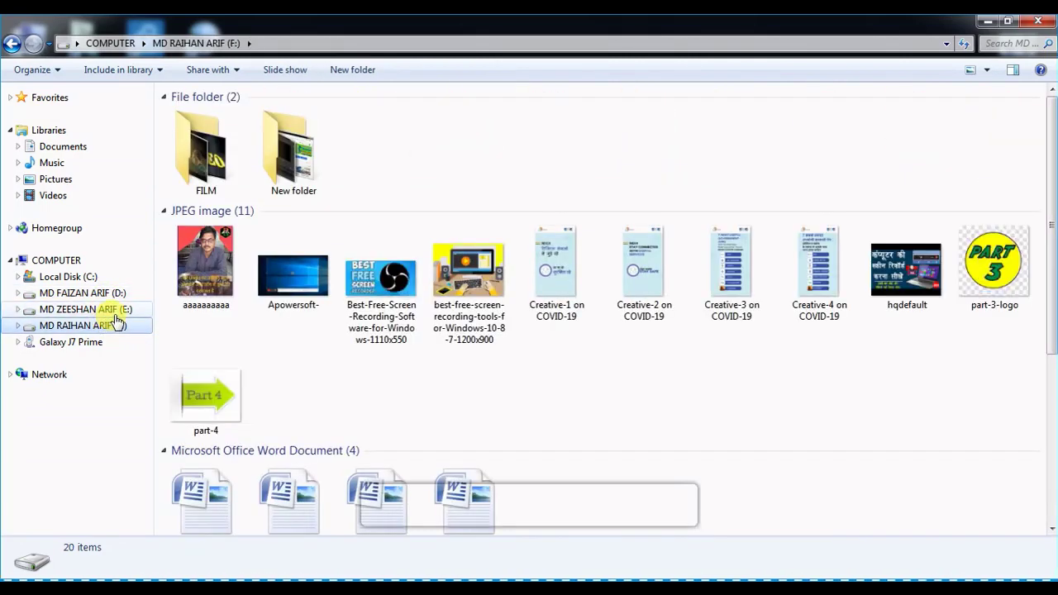
pyautogui.click(113, 308)
pyautogui.click(119, 293)
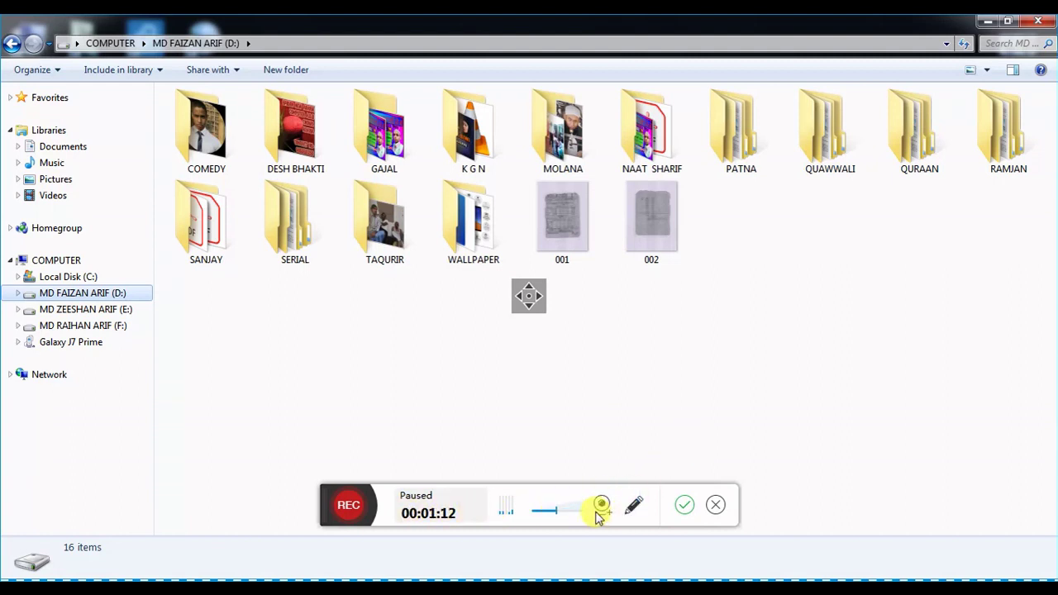
# Resume the paused recording, open the drawing tools and try the brush, switching to the thickest line size.
pyautogui.click(348, 505)
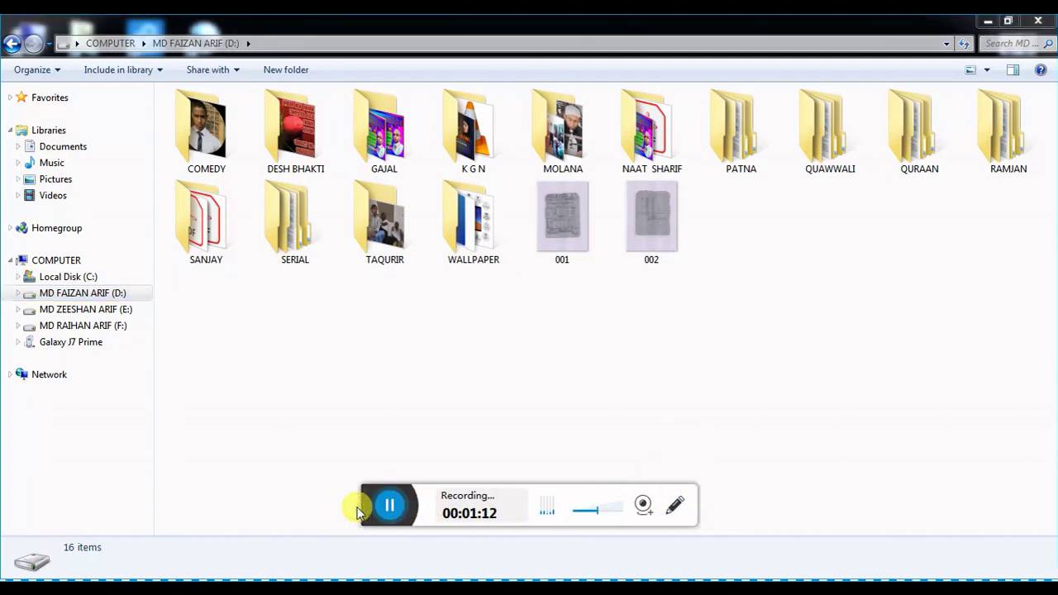
pyautogui.click(677, 505)
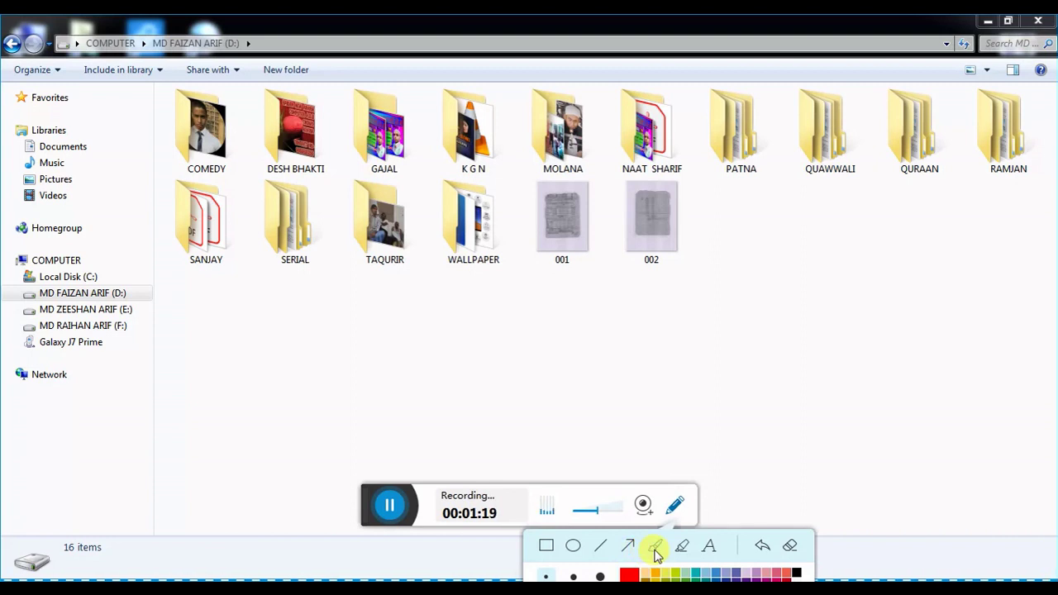
pyautogui.moveTo(689, 288)
pyautogui.mouseDown()
pyautogui.moveTo(633, 330)
pyautogui.moveTo(632, 345)
pyautogui.mouseUp()
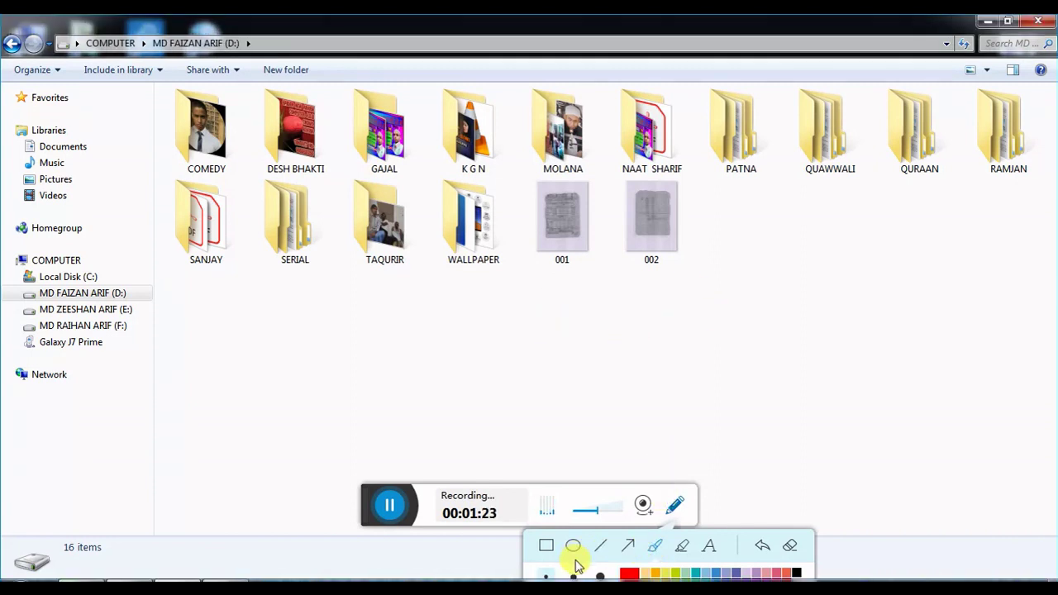
pyautogui.moveTo(795, 296)
pyautogui.mouseDown()
pyautogui.moveTo(682, 322)
pyautogui.moveTo(674, 339)
pyautogui.mouseUp()
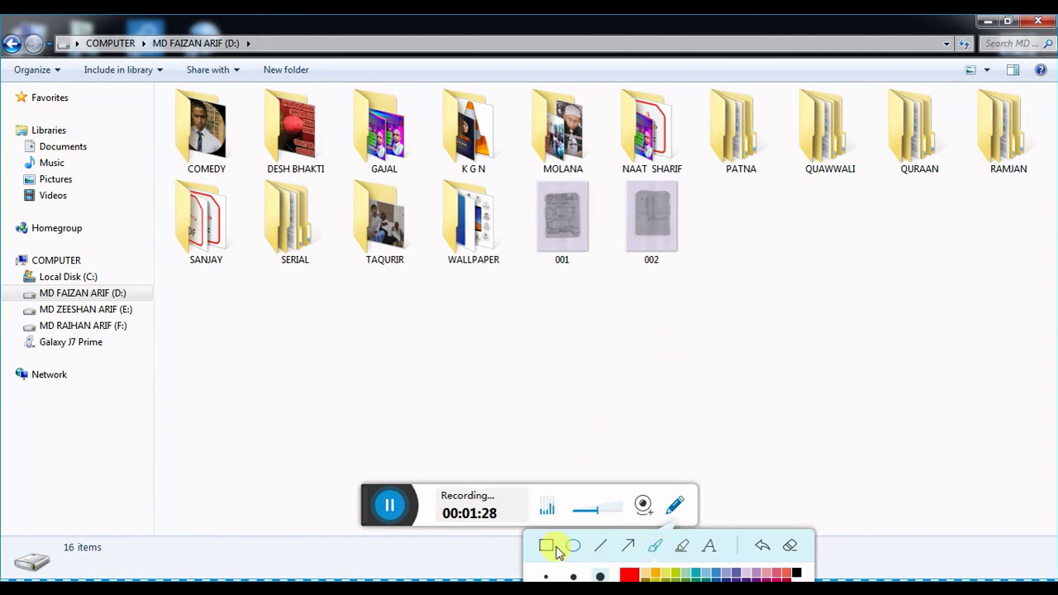
# Check the drawing colour choices without changing red, and try to draw a rectangle and brush strokes below the files.
pyautogui.click(629, 574)
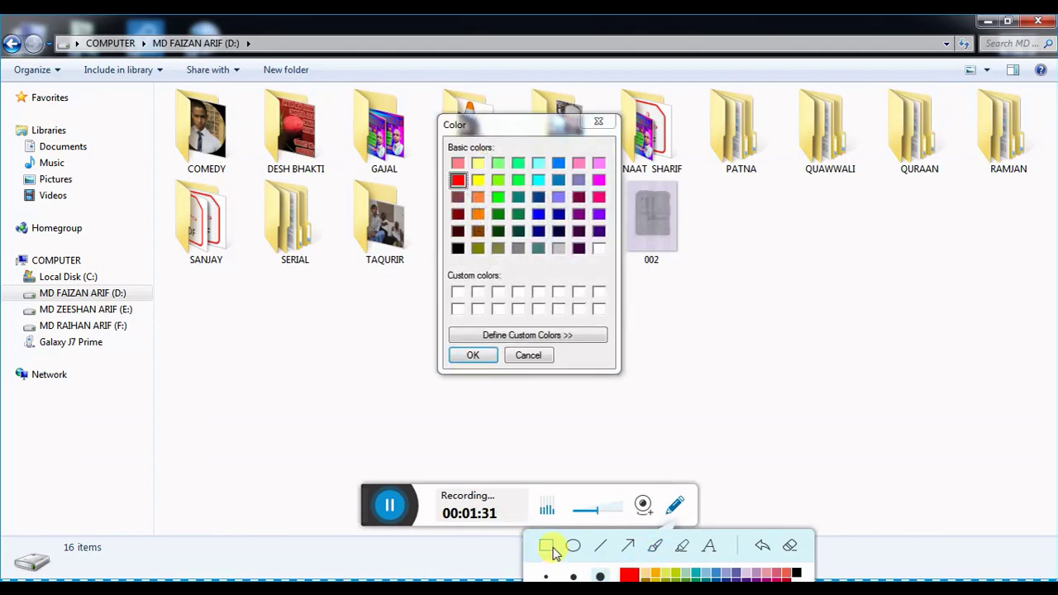
pyautogui.click(529, 355)
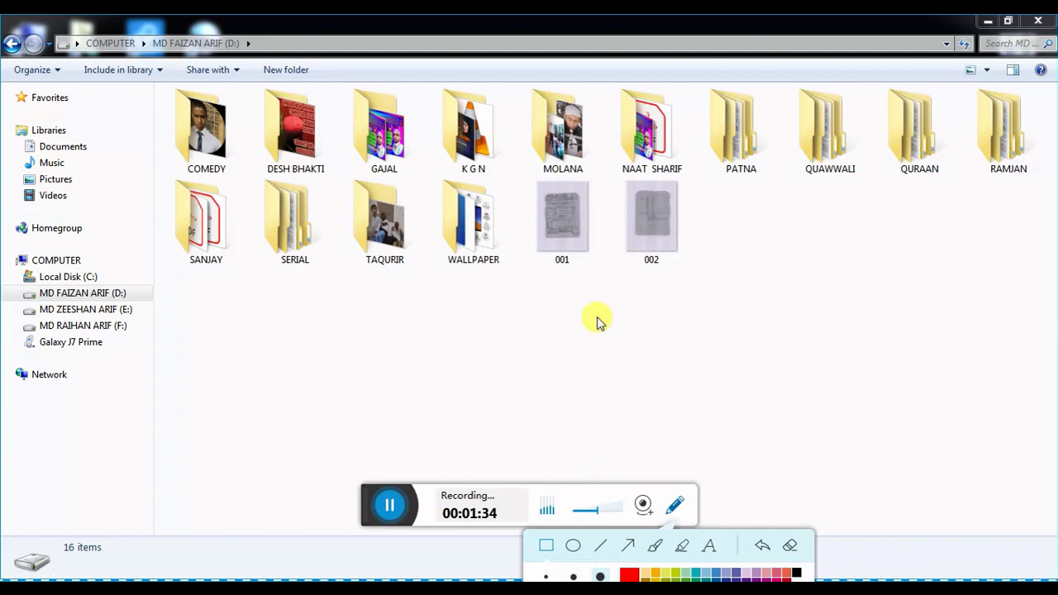
pyautogui.moveTo(565, 301); pyautogui.dragTo(732, 382)
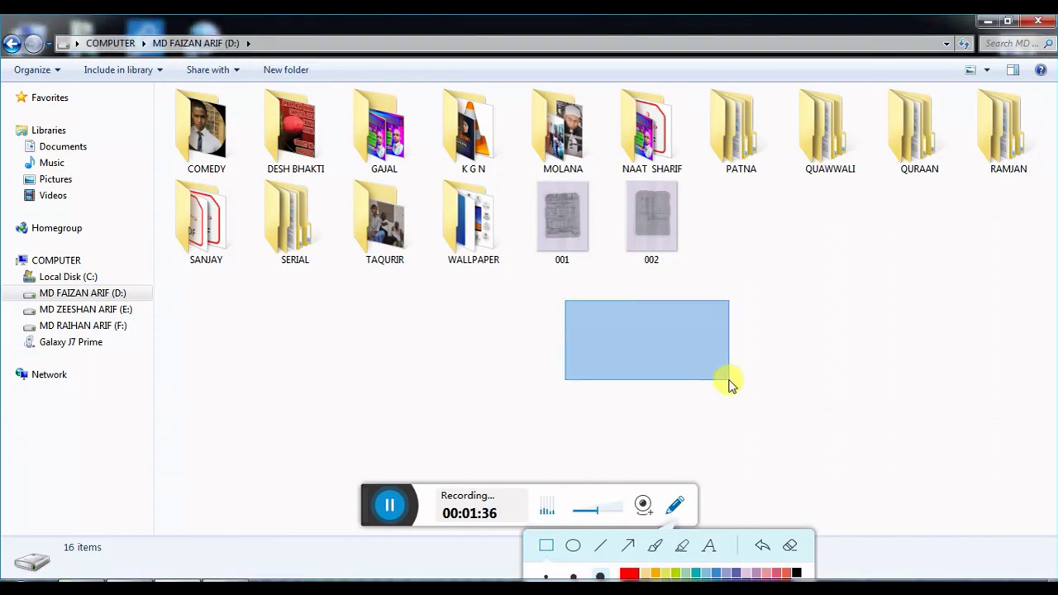
pyautogui.click(655, 547)
pyautogui.moveTo(546, 302); pyautogui.dragTo(664, 352)
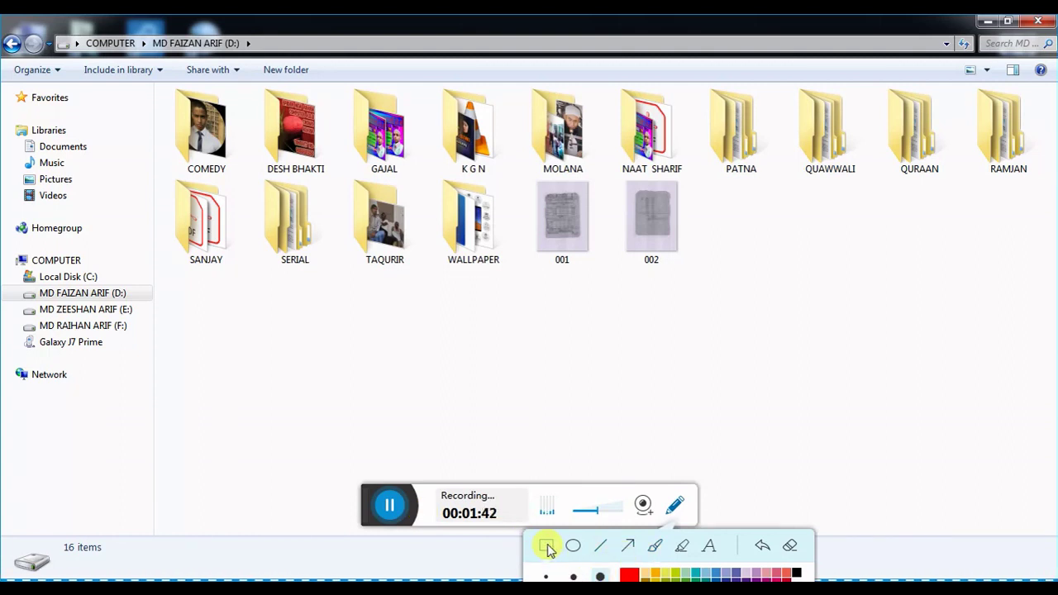
pyautogui.moveTo(560, 352); pyautogui.dragTo(600, 378)
# Draw two thick red rectangles, a wide one in the empty area below the files and one around the 001 file.
pyautogui.click(552, 548)
pyautogui.moveTo(525, 332)
pyautogui.mouseDown()
pyautogui.moveTo(644, 385)
pyautogui.moveTo(785, 425)
pyautogui.mouseUp()
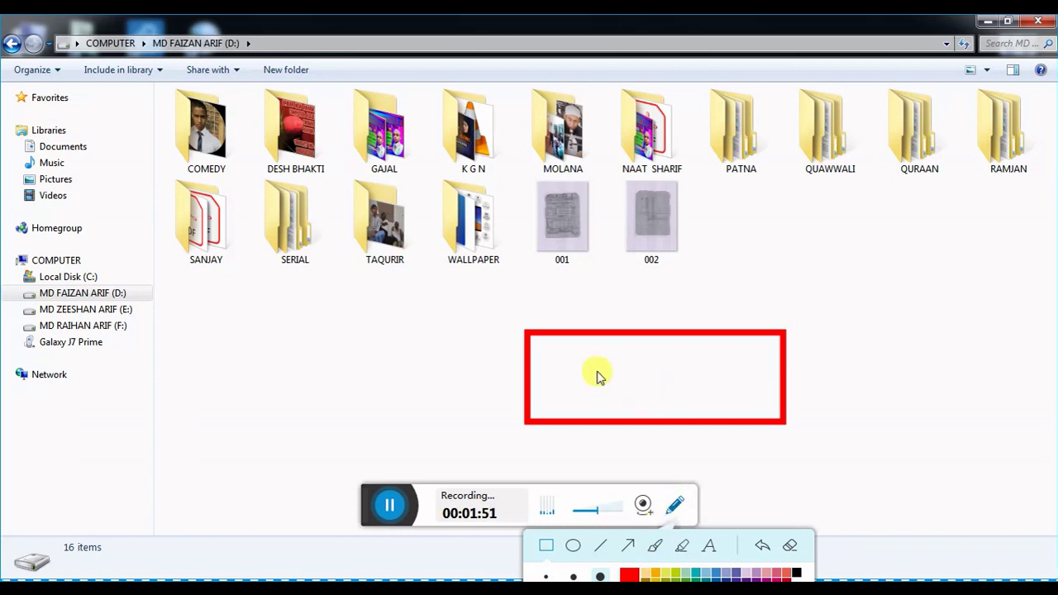
pyautogui.moveTo(518, 174); pyautogui.dragTo(612, 276)
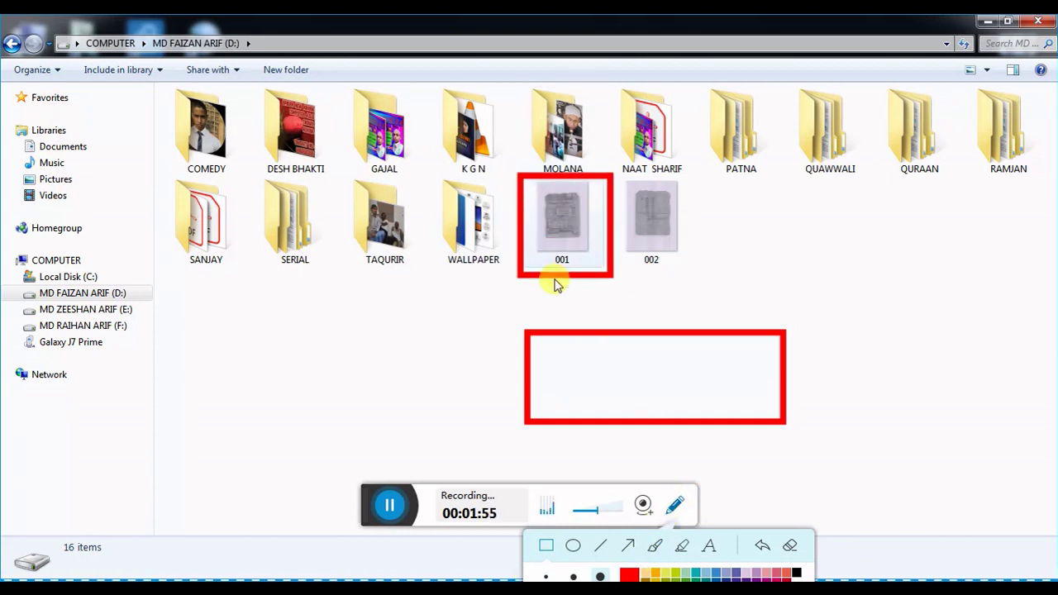
# Draw a thick red ellipse below the QUAWWALI and QURAAN folders and four short straight lines below the SERIAL and TAQURIR folders.
pyautogui.click(574, 548)
pyautogui.moveTo(914, 247)
pyautogui.mouseDown()
pyautogui.moveTo(834, 300)
pyautogui.moveTo(792, 425)
pyautogui.mouseUp()
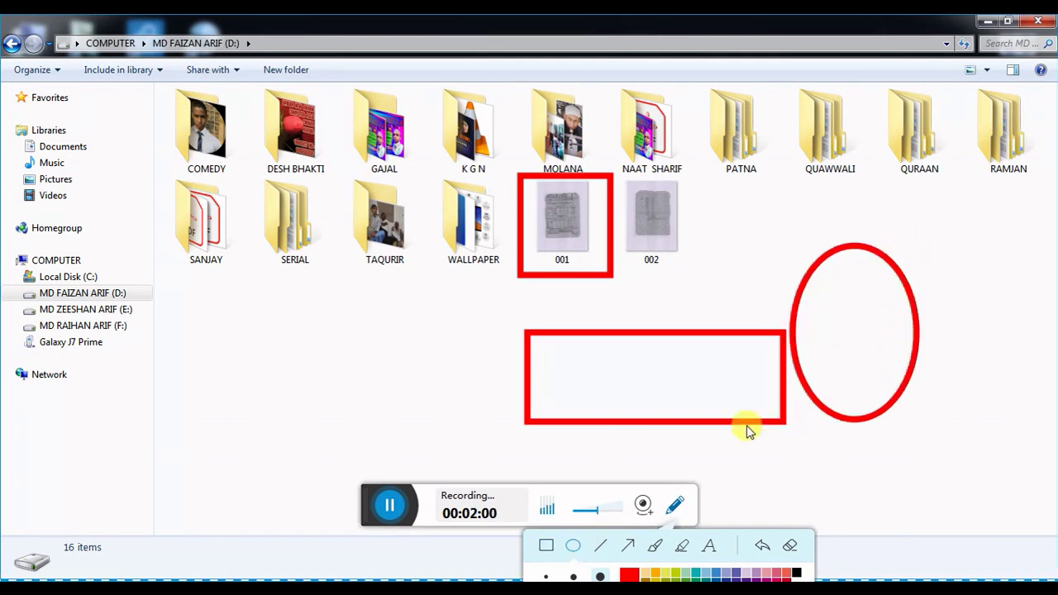
pyautogui.moveTo(278, 332)
pyautogui.mouseDown()
pyautogui.moveTo(314, 328)
pyautogui.moveTo(296, 282)
pyautogui.moveTo(333, 295)
pyautogui.moveTo(369, 314)
pyautogui.moveTo(335, 336)
pyautogui.moveTo(384, 374)
pyautogui.mouseUp()
pyautogui.moveTo(304, 390); pyautogui.dragTo(347, 396)
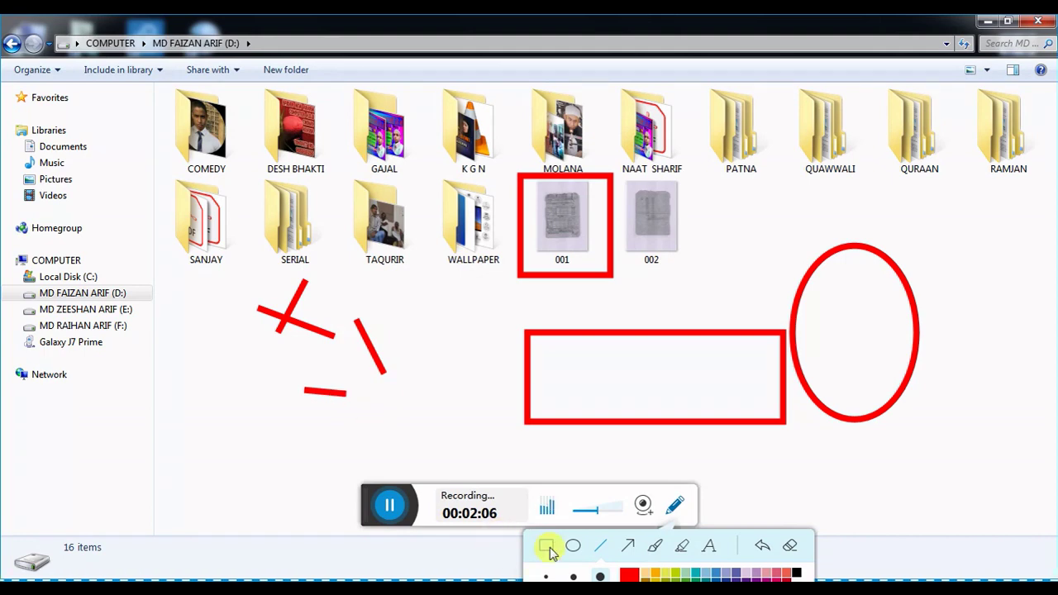
# Draw red arrows pointing down below PATNA and up towards the 001 file, plus a thin red ellipse overlapping the thick one.
pyautogui.click(626, 552)
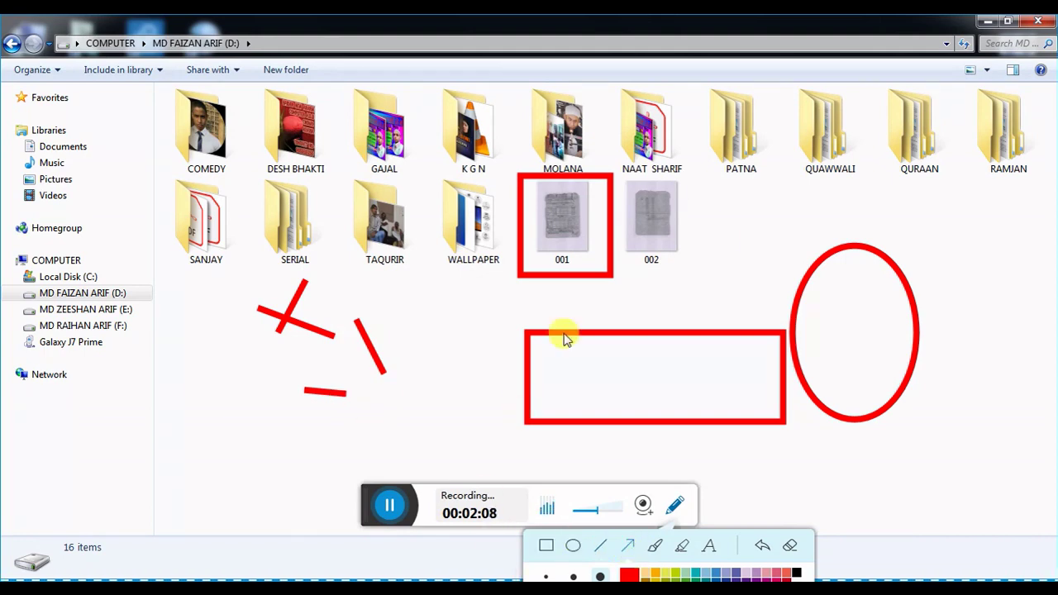
pyautogui.moveTo(719, 206); pyautogui.dragTo(752, 294)
pyautogui.moveTo(380, 413); pyautogui.dragTo(509, 304)
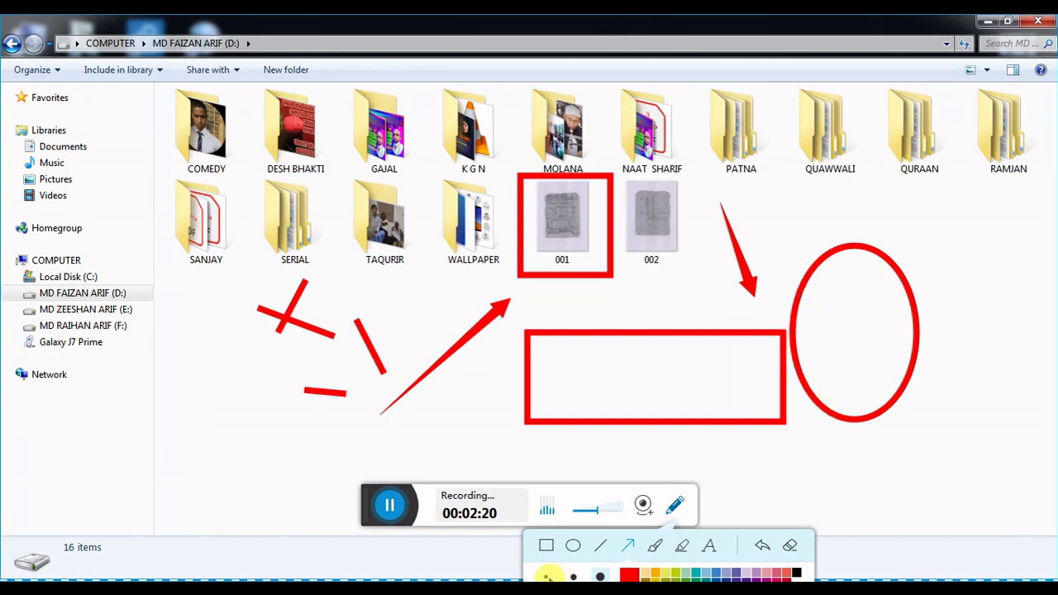
pyautogui.click(573, 545)
pyautogui.moveTo(892, 216)
pyautogui.mouseDown()
pyautogui.moveTo(946, 278)
pyautogui.moveTo(1000, 399)
pyautogui.mouseUp()
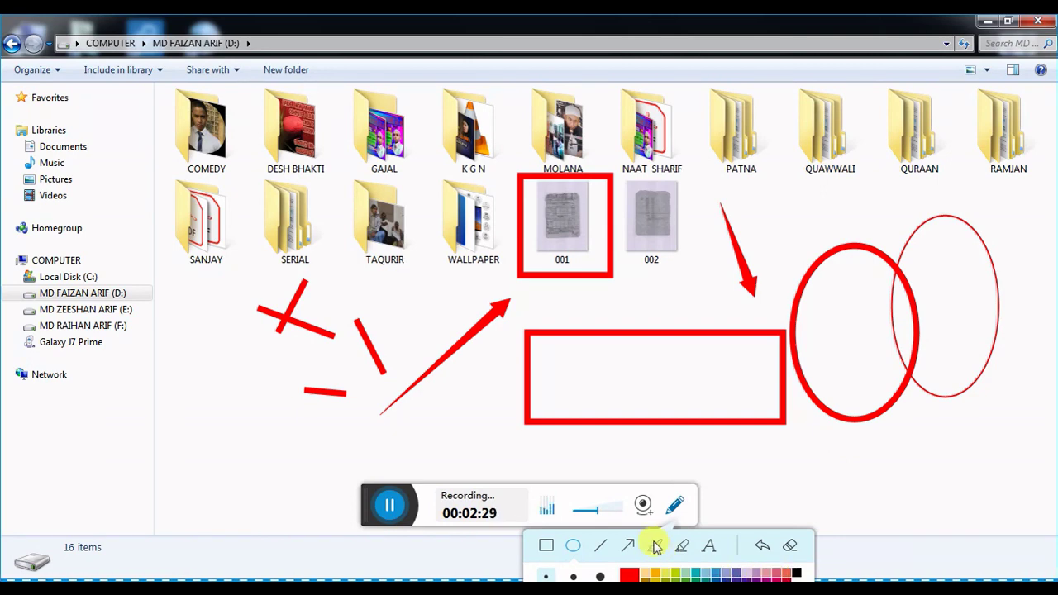
# Add a red text annotation at size 16 with the channel name below the TAQURIR and WALLPAPER folders.
pyautogui.click(712, 549)
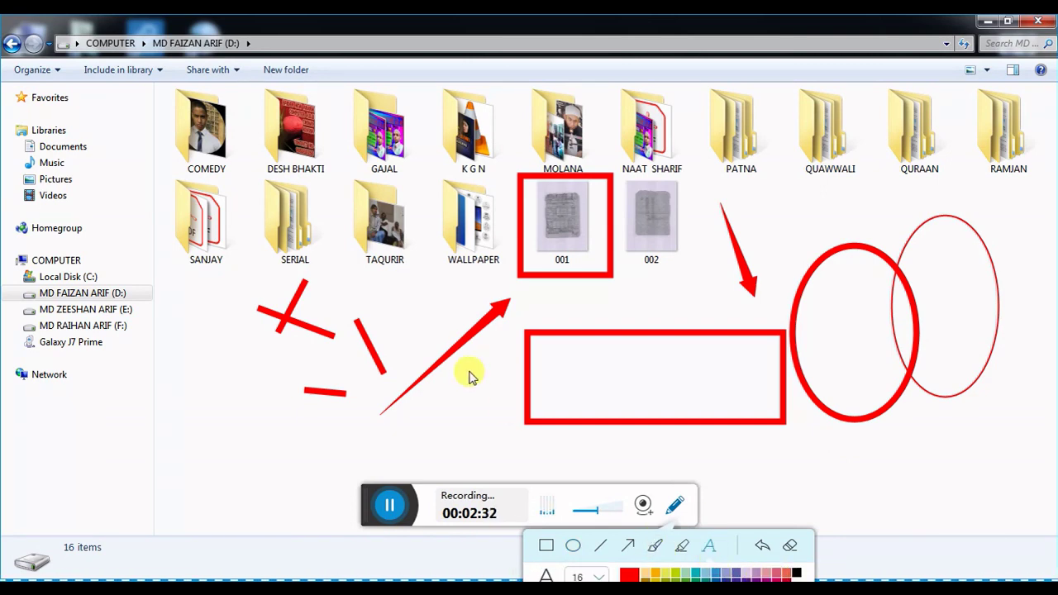
pyautogui.click(407, 303)
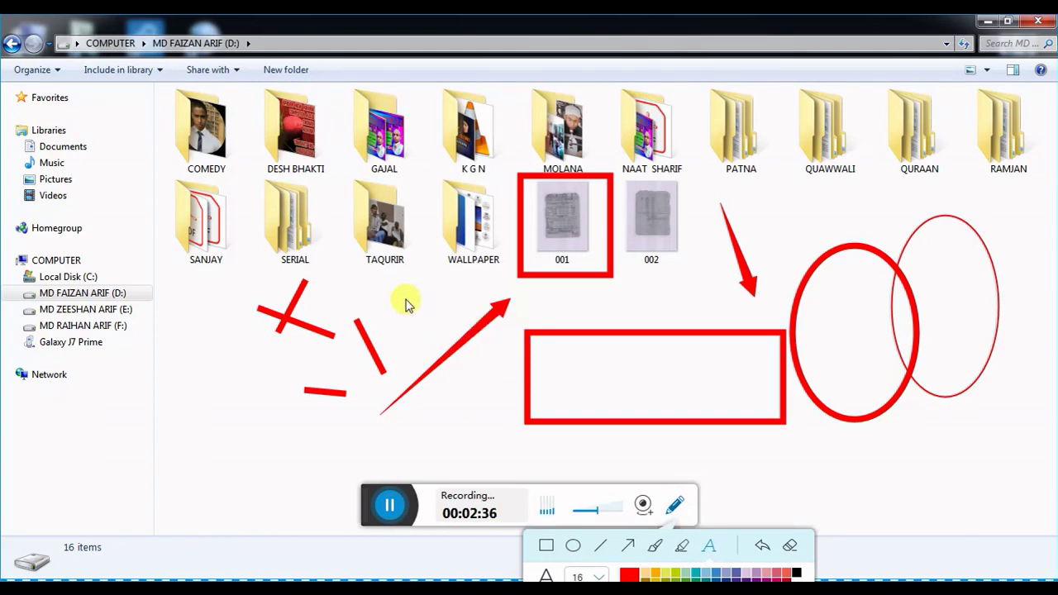
pyautogui.click(398, 299)
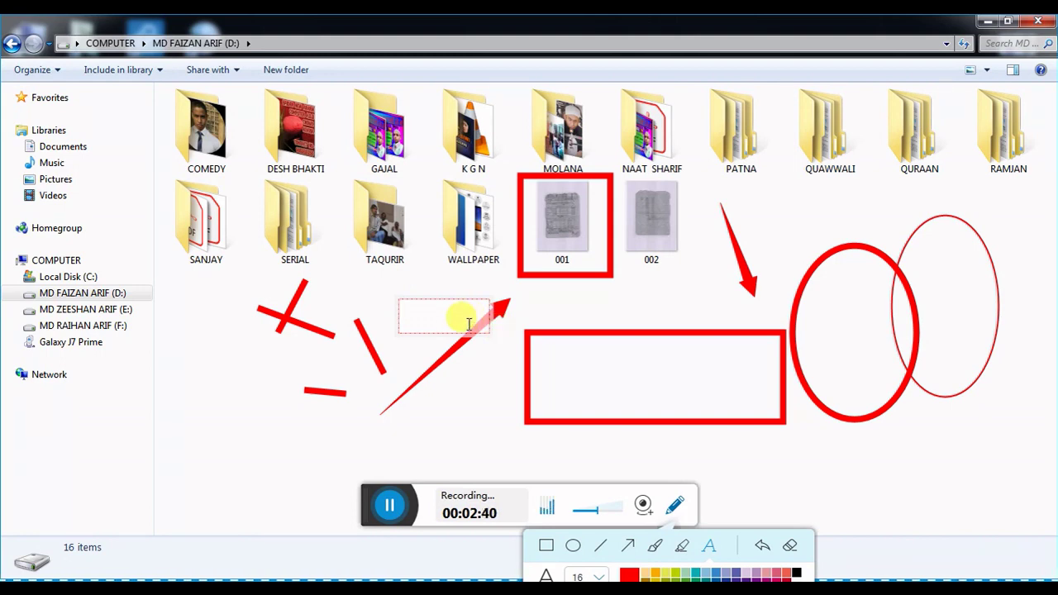
pyautogui.write('S')
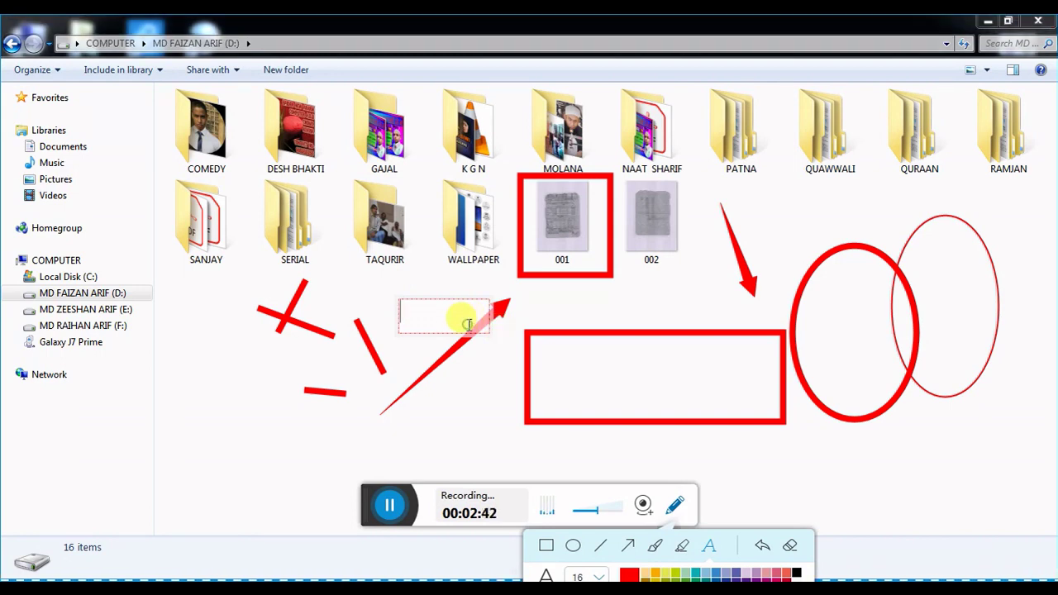
pyautogui.write('Sd')
pyautogui.press('BackSpace')
pyautogui.press('BackSpace')
pyautogui.press('BackSpace')
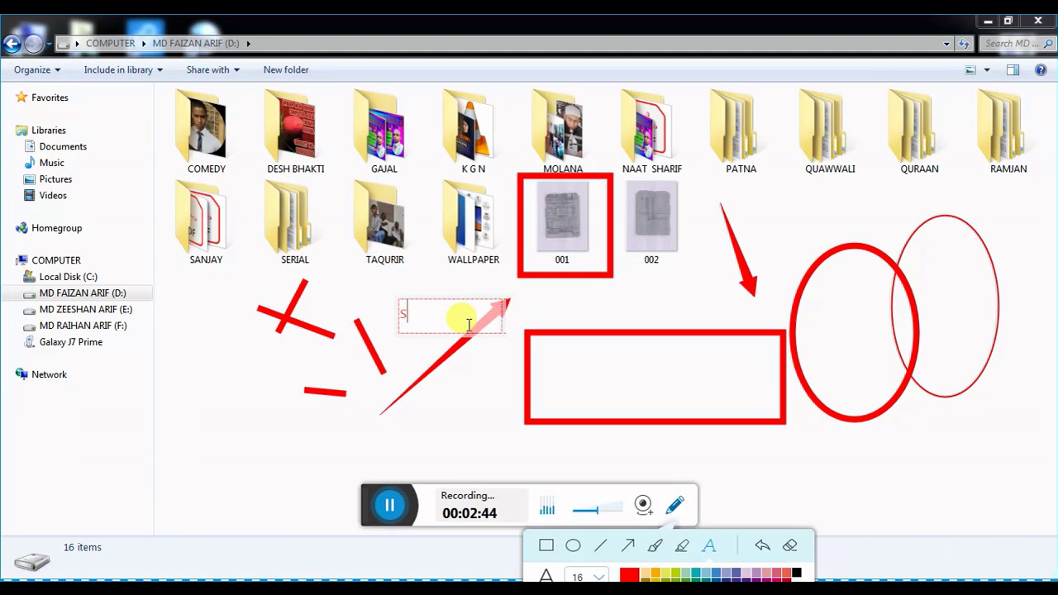
pyautogui.write('zeeshan')
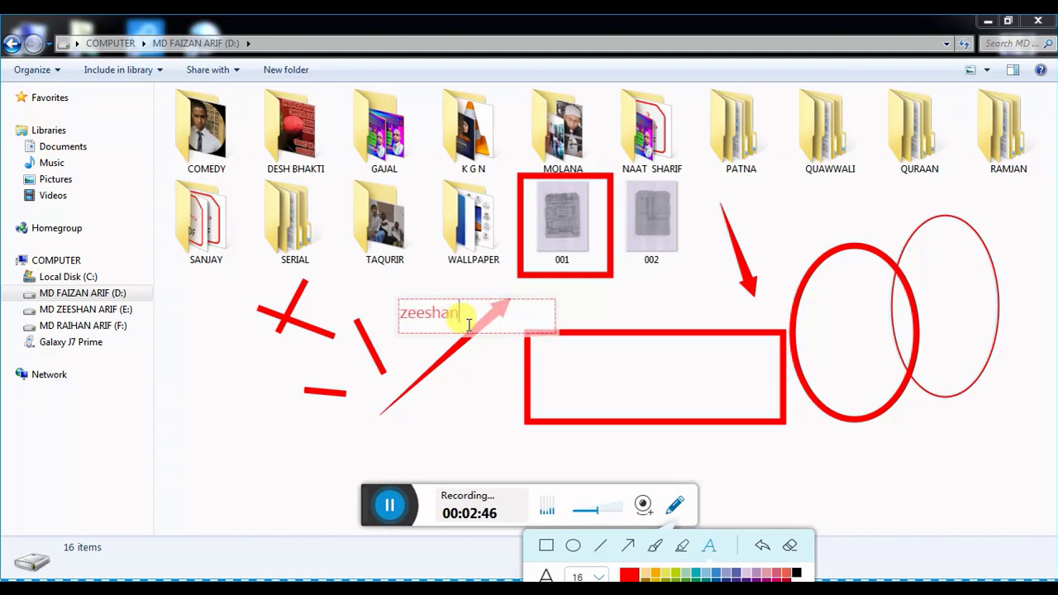
pyautogui.write(' monitor')
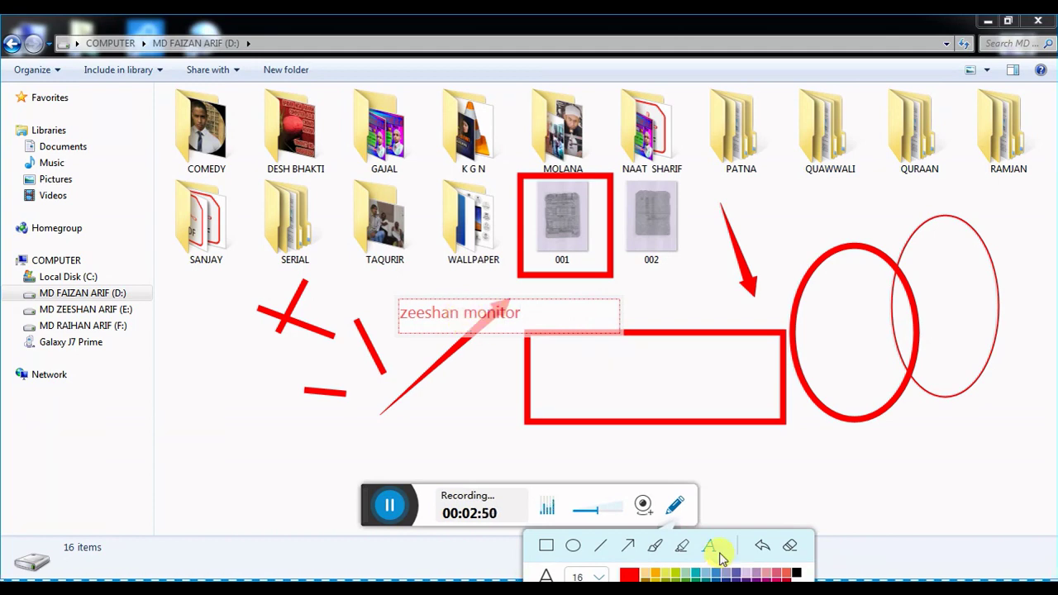
# Erase all the annotations from the screen and close the drawing tools.
pyautogui.click(791, 547)
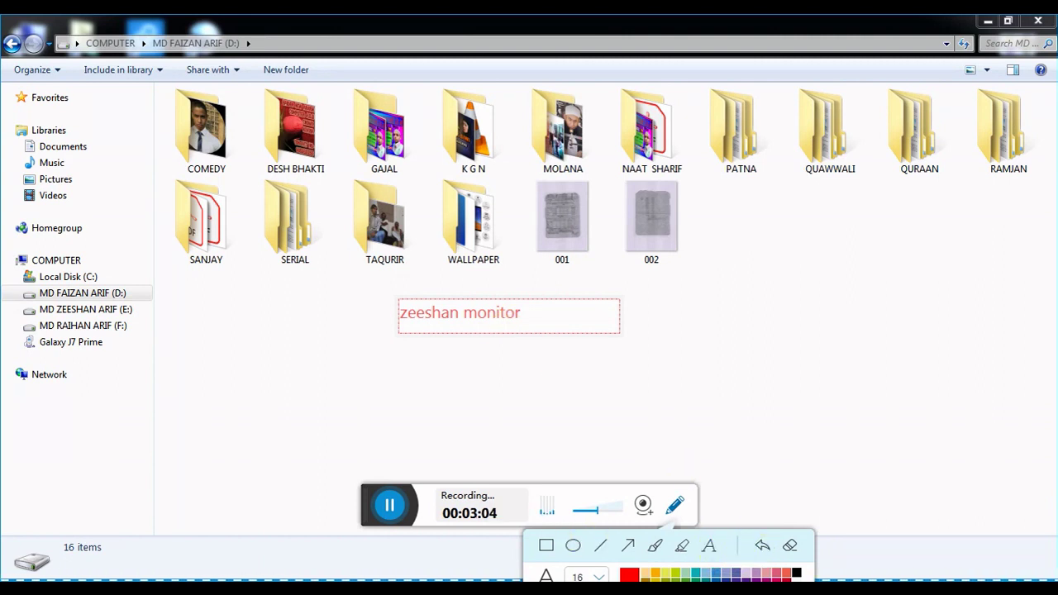
pyautogui.click(580, 542)
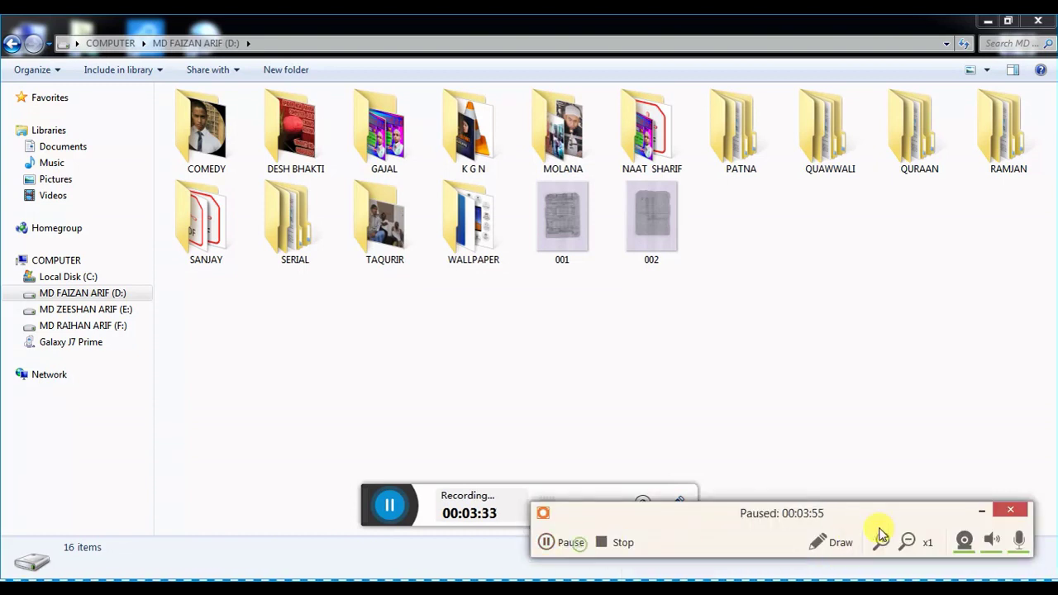
pyautogui.hotkey('ctrl', 'F8')
pyautogui.click(981, 509)
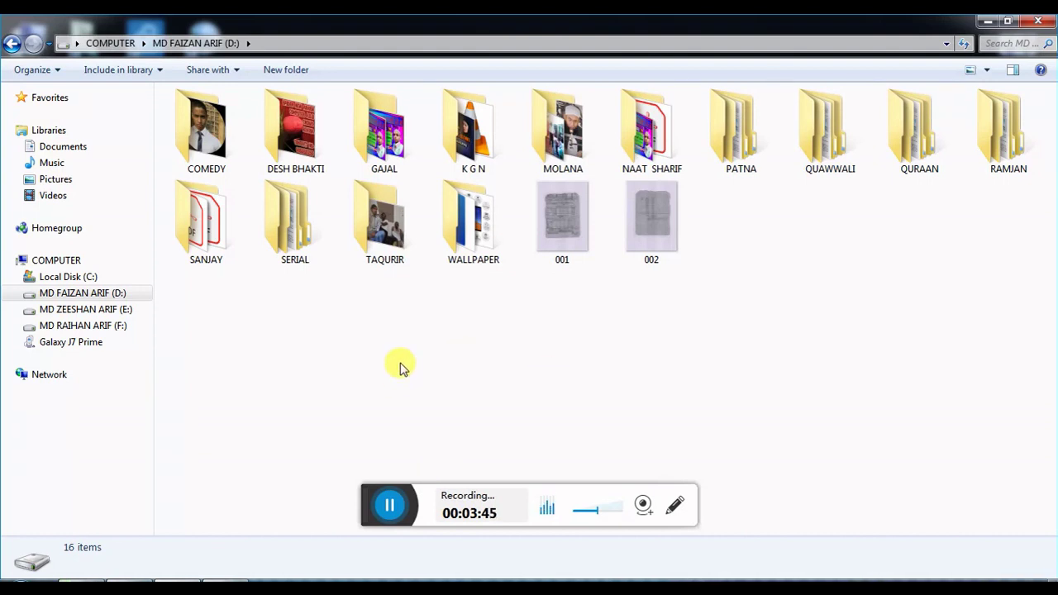
# Close the drive D: window, and pause and finish the recording so the video is saved.
pyautogui.click(1038, 23)
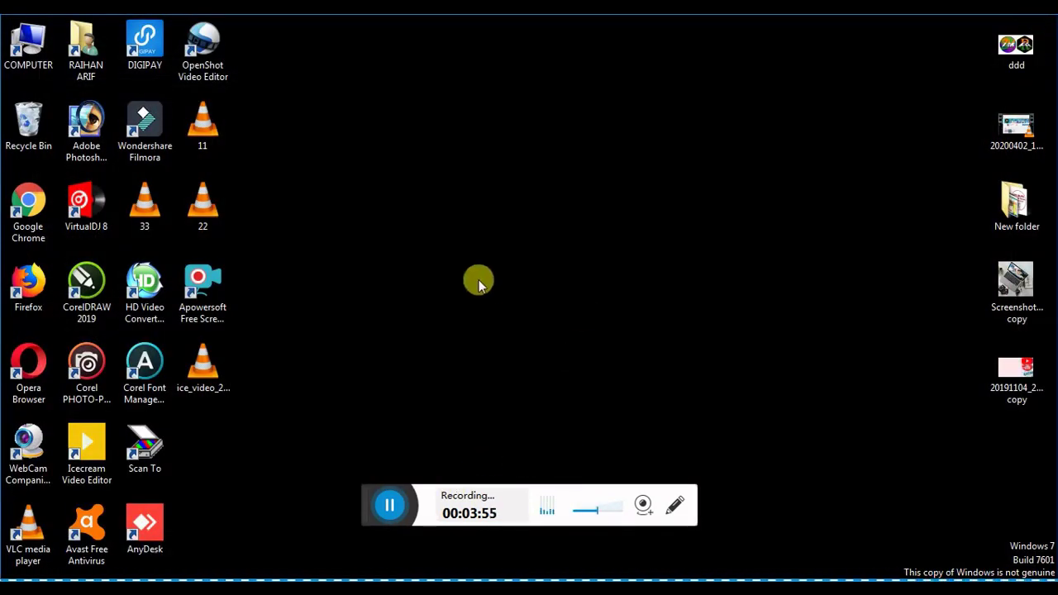
pyautogui.click(389, 505)
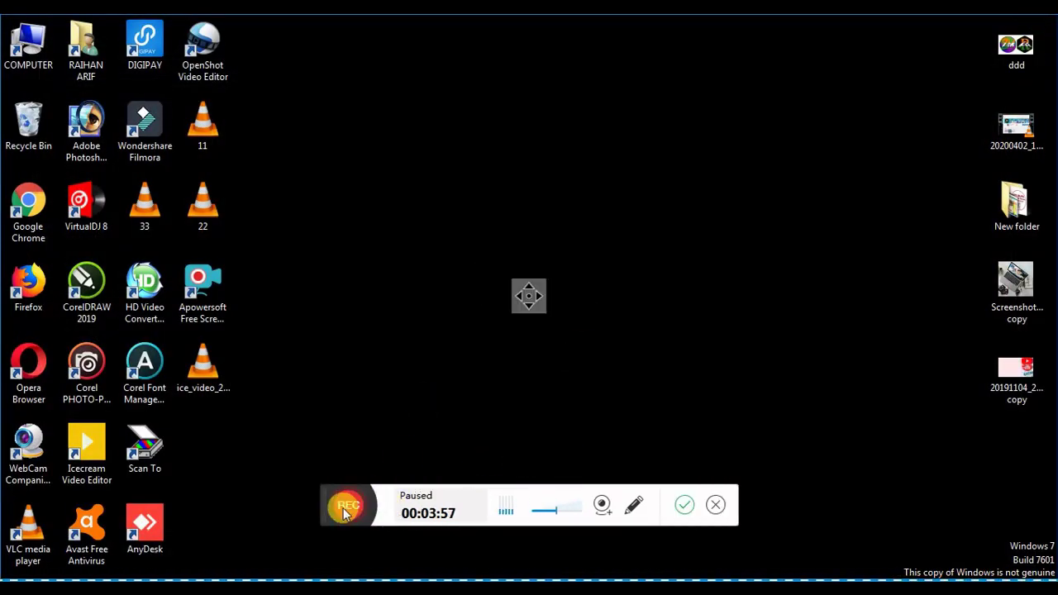
pyautogui.click(685, 507)
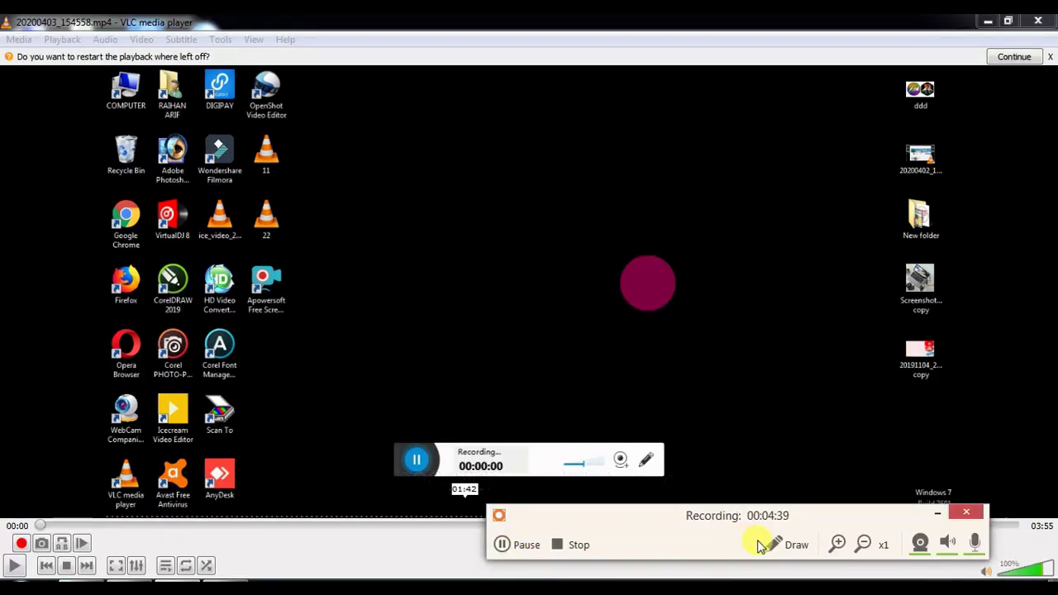
# Play the recorded video 20200403_154558.mp4 in VLC media player and lower the volume to 35%.
pyautogui.click(937, 513)
pyautogui.click(14, 565)
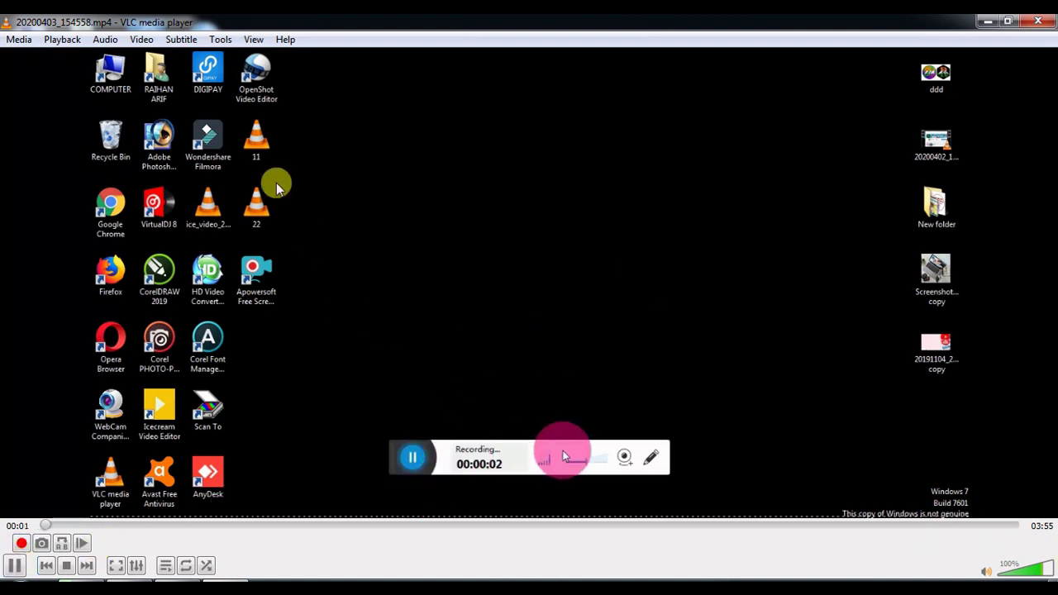
pyautogui.scroll(-9, 762, 297)
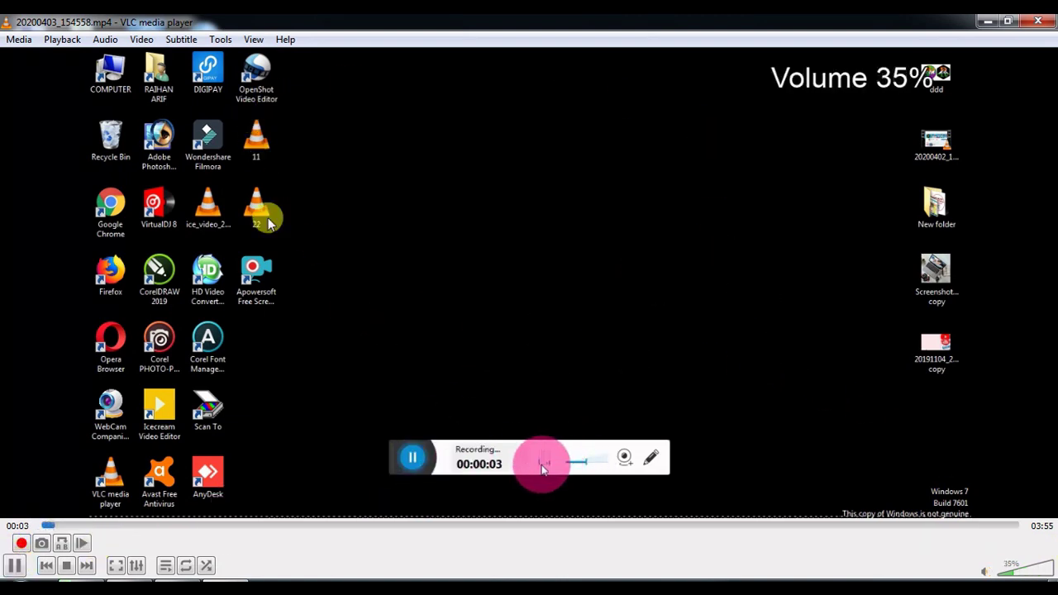